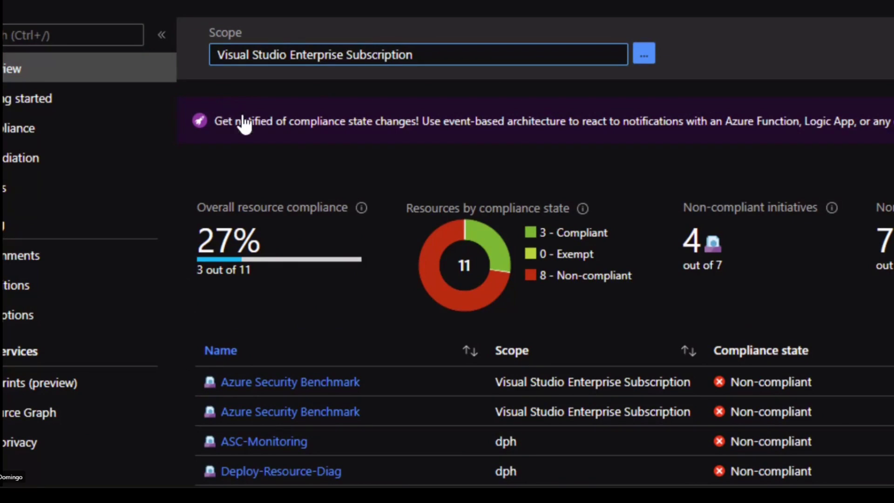
Review the full list of policy compliance results for the subscription, and return to the policy overview
{"action": "mouse_move", "coordinate": [360, 208]}
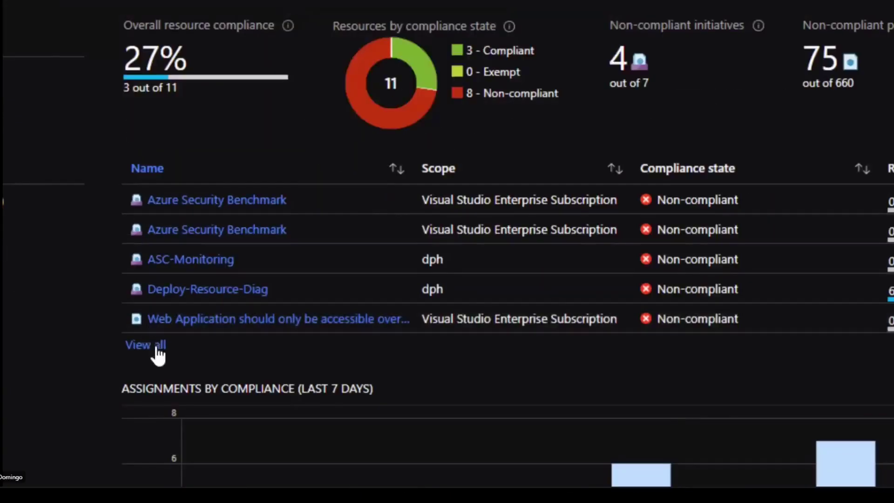
{"action": "left_click", "coordinate": [147, 337]}
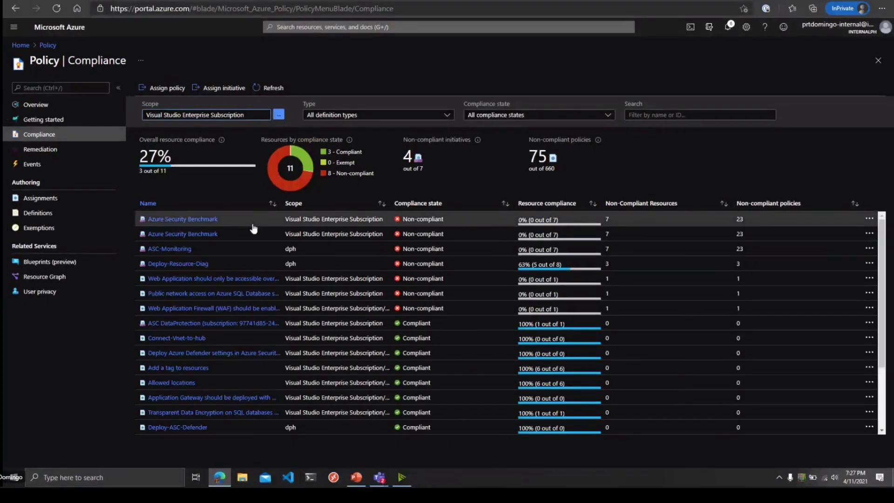
{"action": "left_click", "coordinate": [36, 104]}
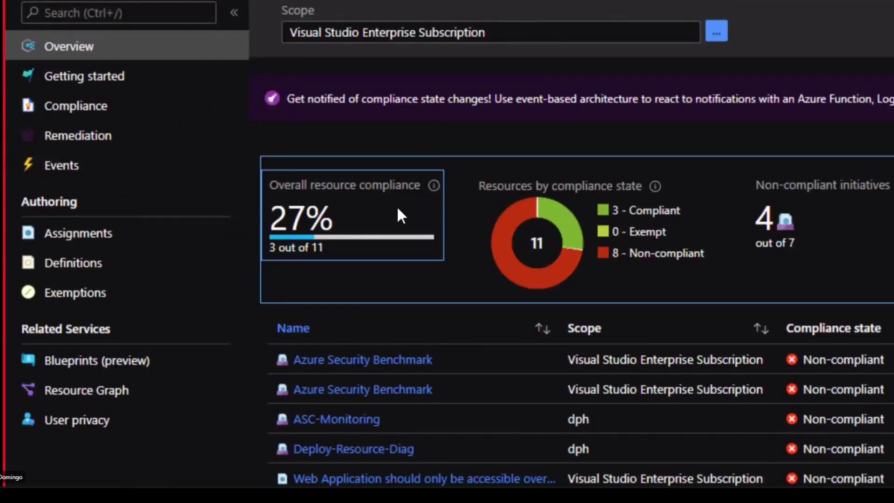
Start a new policy assignment scoped to resource group rg-projectdemo-prod-001 in Visual Studio Enterprise Subscription, without adding exclusions
{"action": "left_click", "coordinate": [60, 235]}
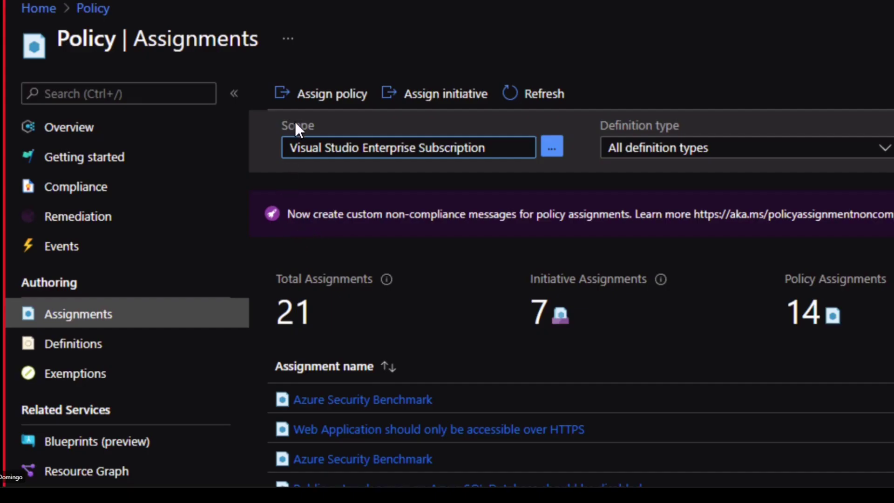
{"action": "left_click", "coordinate": [316, 100]}
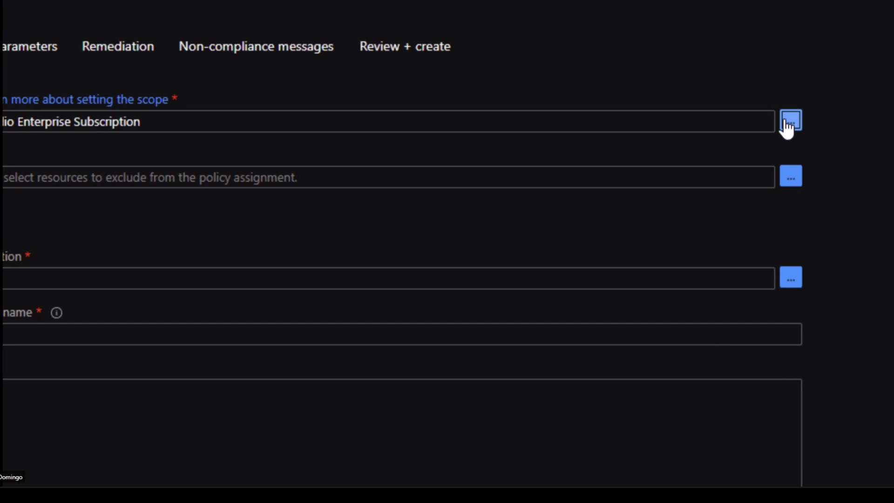
{"action": "left_click", "coordinate": [788, 122]}
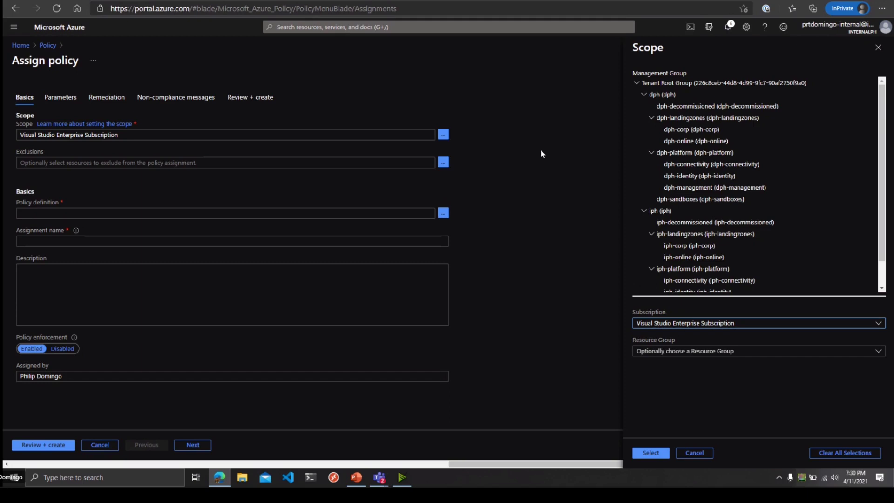
{"action": "scroll", "coordinate": [689, 122], "scroll_direction": "down", "scroll_amount": 2}
{"action": "scroll", "coordinate": [698, 148], "scroll_direction": "up", "scroll_amount": 2}
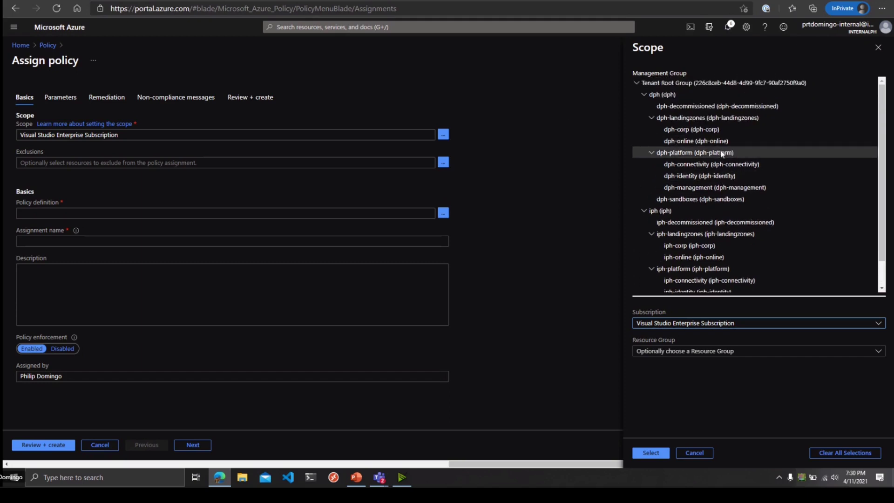
{"action": "left_click", "coordinate": [711, 352]}
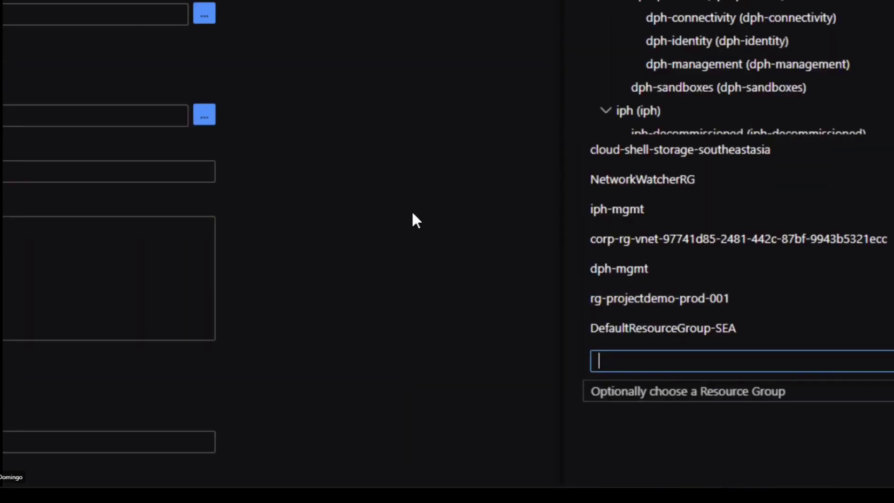
{"action": "left_click", "coordinate": [681, 300]}
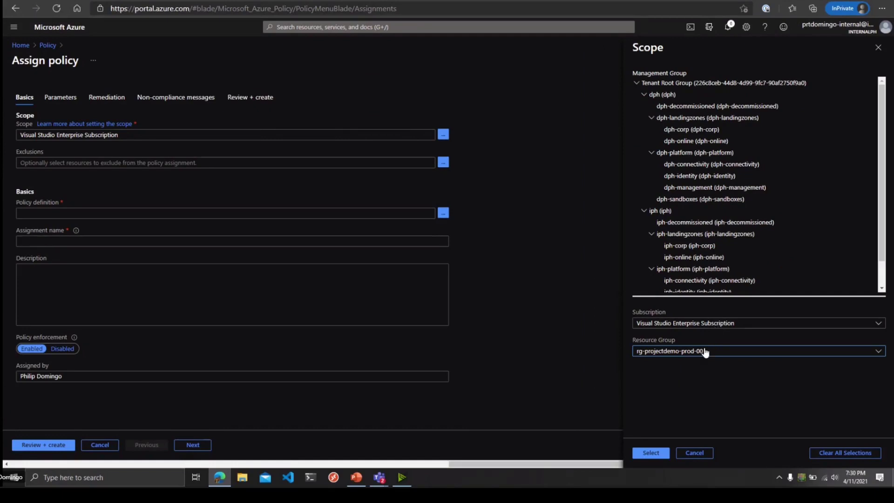
{"action": "left_click", "coordinate": [651, 453]}
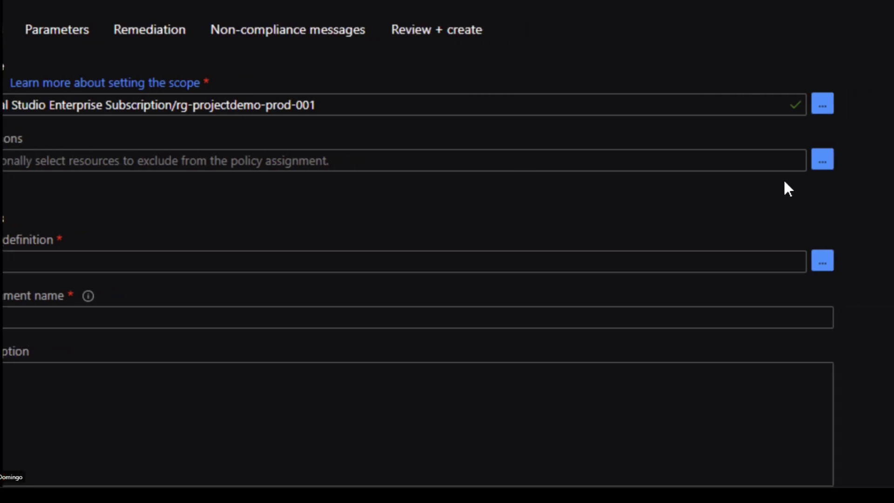
{"action": "left_click", "coordinate": [786, 161]}
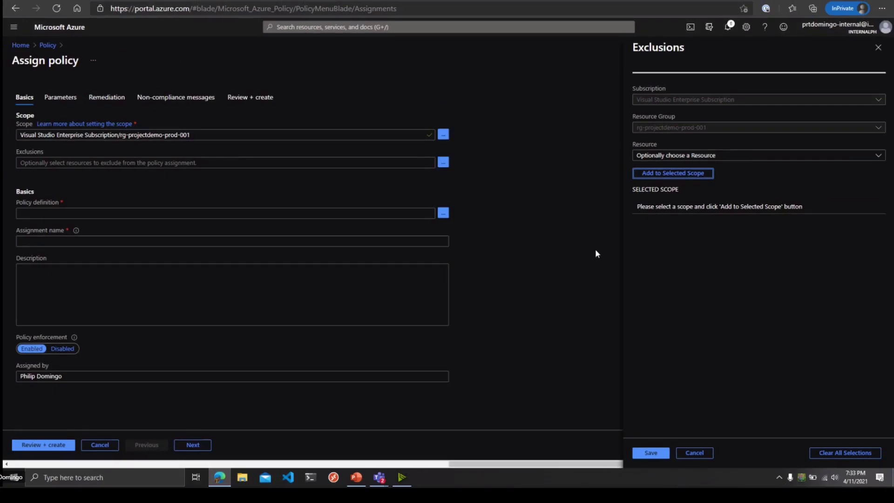
{"action": "left_click", "coordinate": [694, 453]}
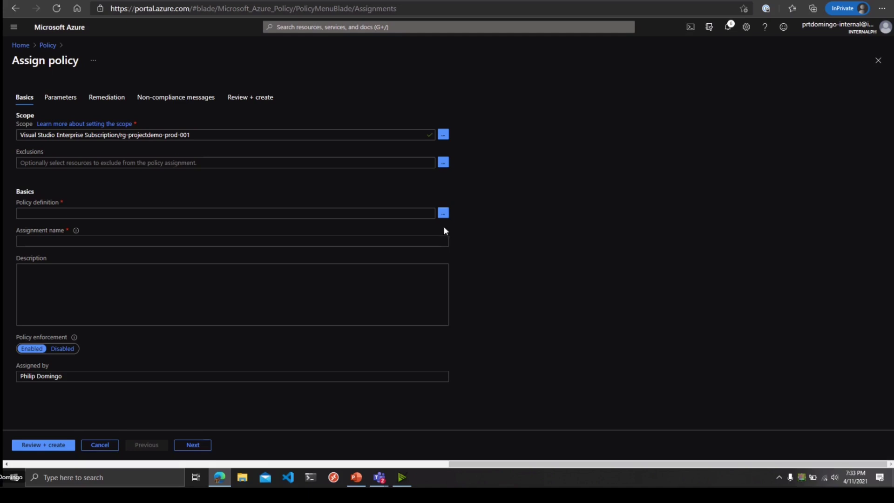
Search the policy definitions for "Allowed Location" and choose the built-in Allowed locations definition for the assignment
{"action": "left_click", "coordinate": [443, 213]}
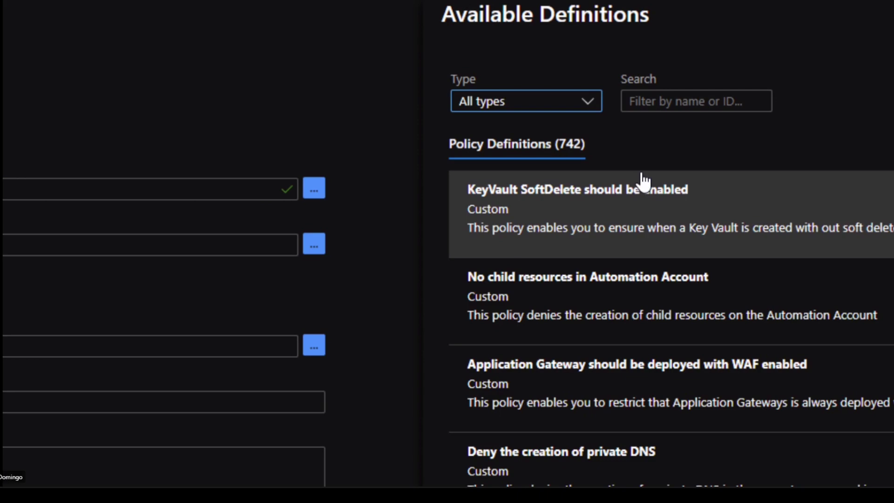
{"action": "left_click", "coordinate": [649, 106]}
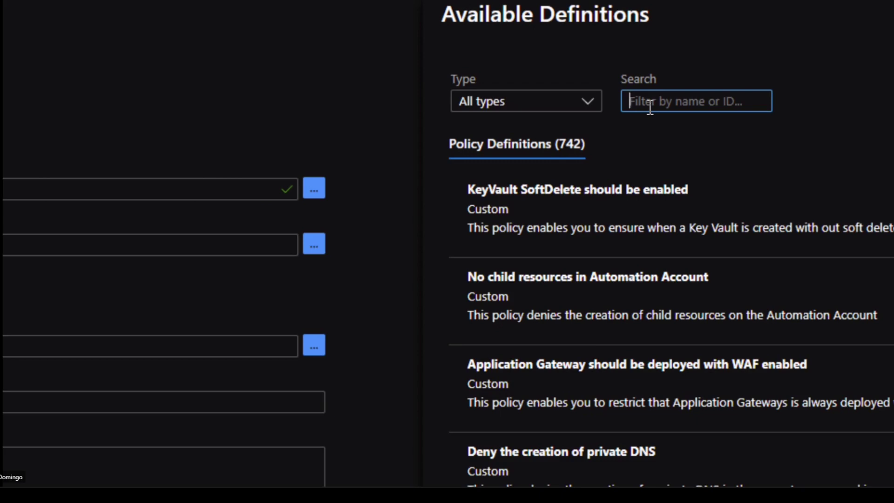
{"action": "type", "text": "Allowed Location"}
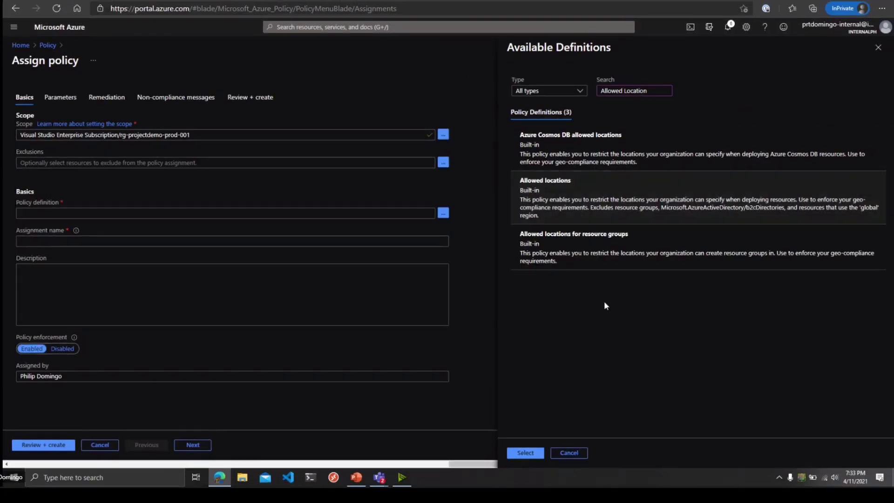
{"action": "left_click", "coordinate": [536, 454]}
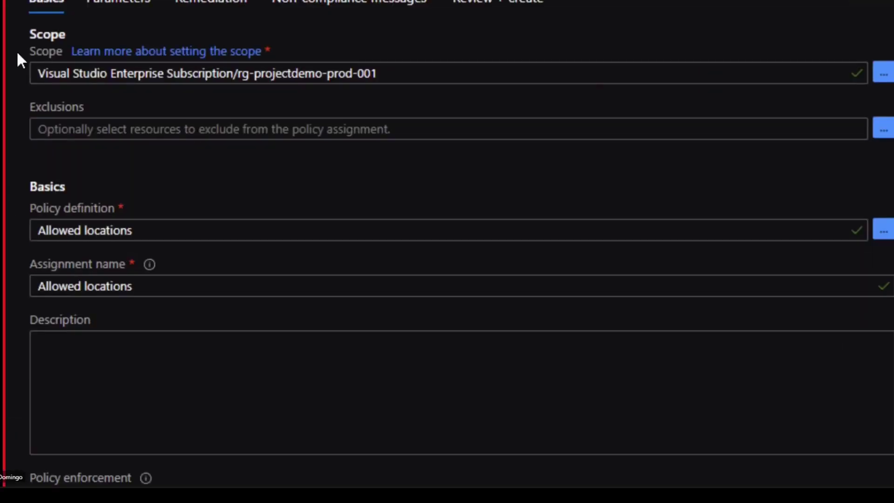
Set the assignment's Allowed locations parameter to Southeast Asia
{"action": "left_click", "coordinate": [95, 8]}
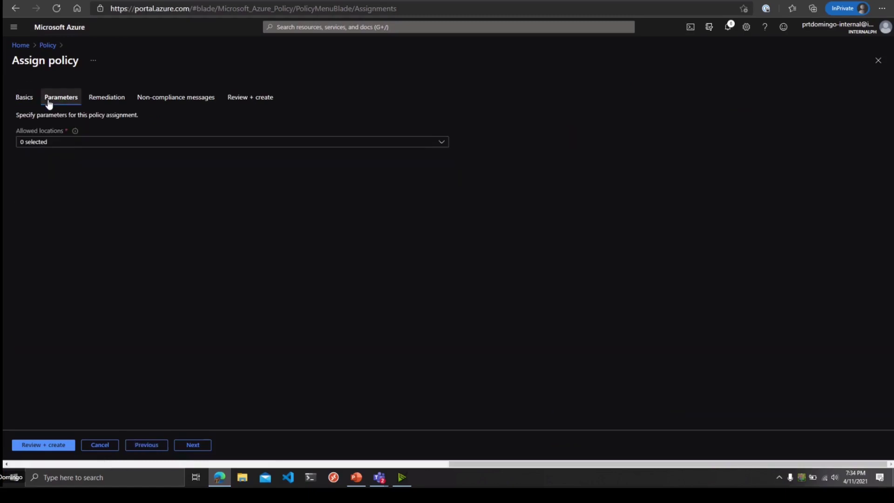
{"action": "left_click", "coordinate": [75, 142]}
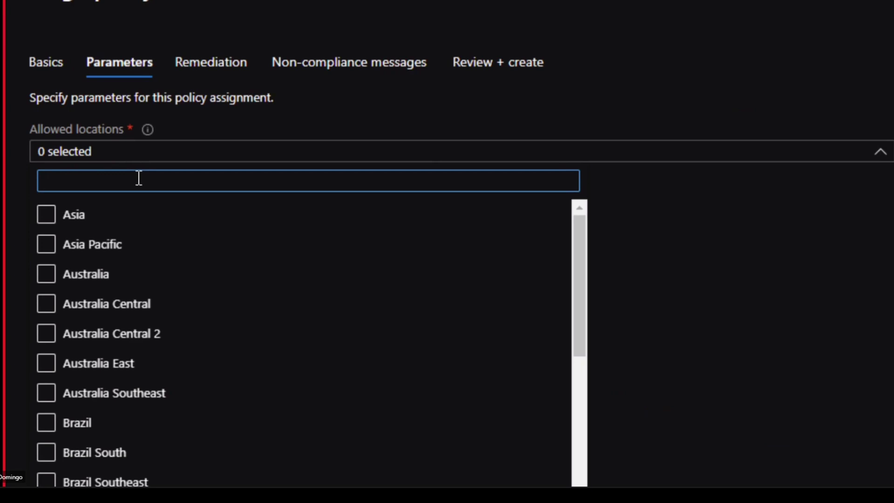
{"action": "scroll", "coordinate": [144, 242], "scroll_direction": "down", "scroll_amount": 10}
{"action": "scroll", "coordinate": [145, 243], "scroll_direction": "up", "scroll_amount": 10}
{"action": "type", "text": "South"}
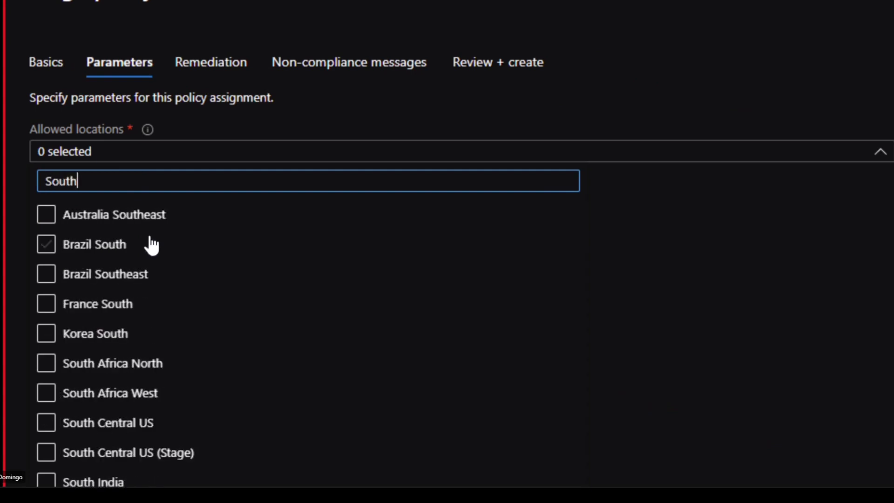
{"action": "type", "text": "eas"}
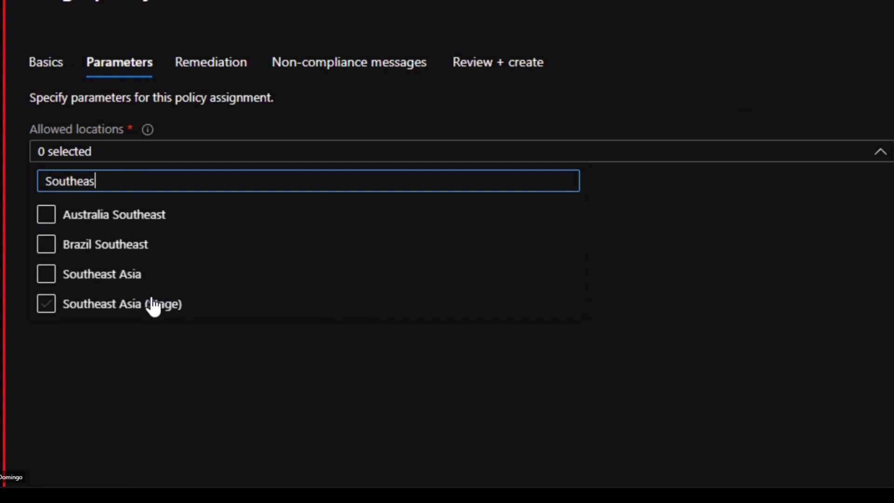
{"action": "type", "text": "t Asia"}
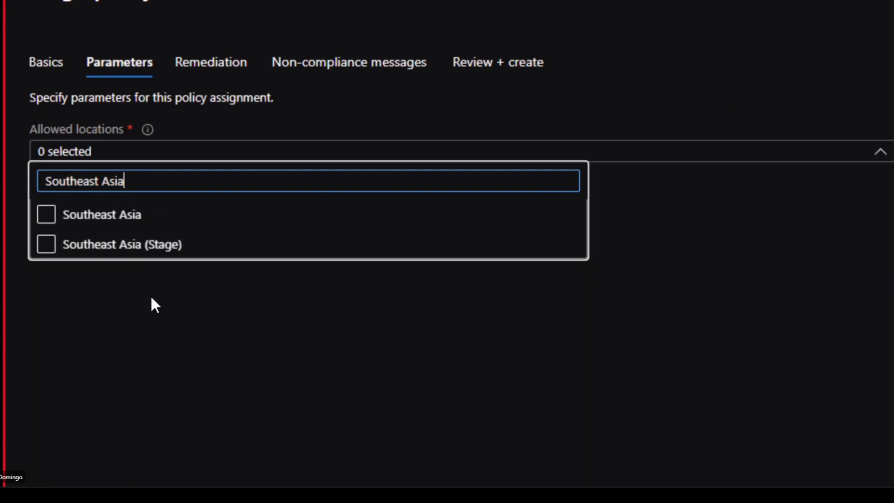
{"action": "left_click", "coordinate": [96, 214]}
{"action": "left_click", "coordinate": [147, 178]}
{"action": "key", "text": "ctrl+a"}
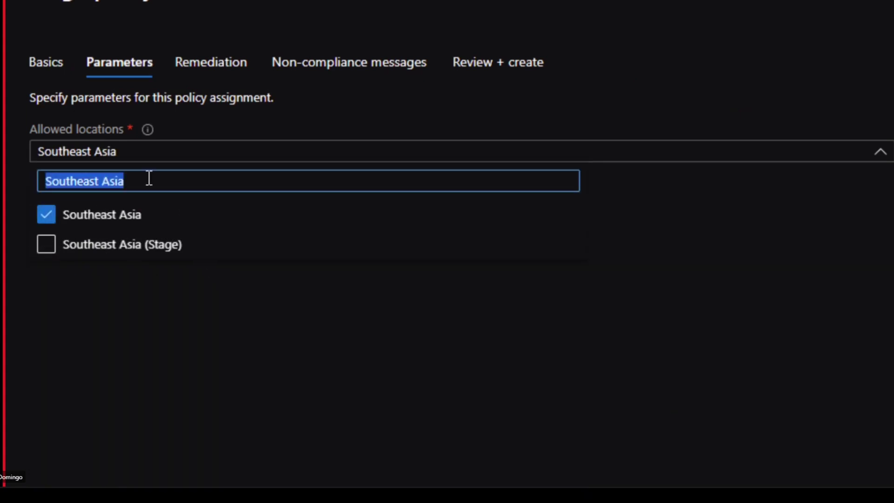
{"action": "key", "text": "BackSpace"}
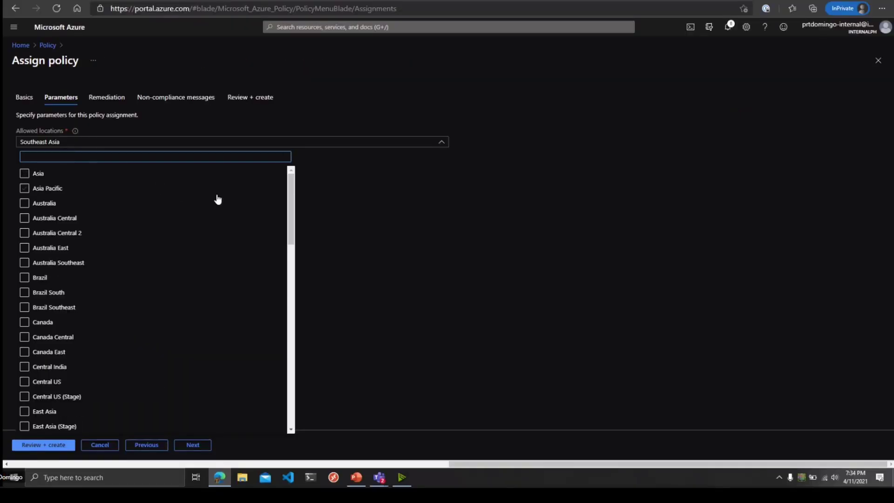
{"action": "left_click", "coordinate": [377, 230]}
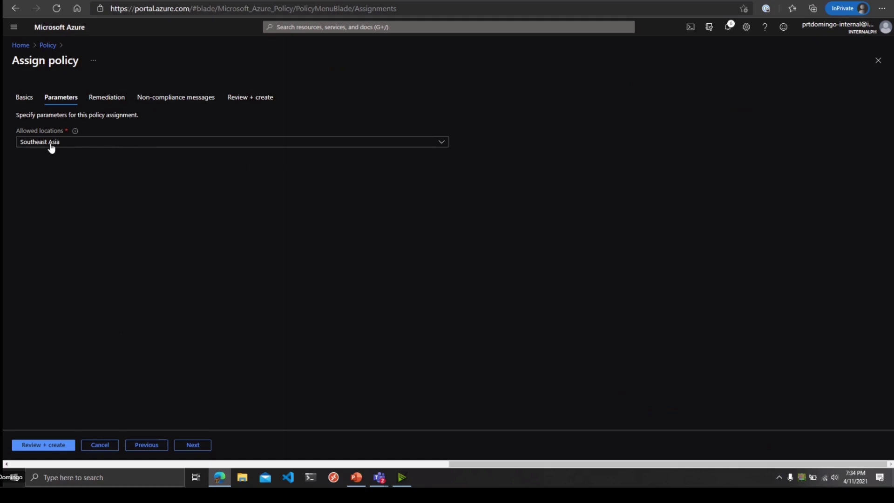
Search the definitions for "Web App" and change the assignment's policy definition to "FTPS should be required in your Web App"
{"action": "left_click", "coordinate": [23, 97]}
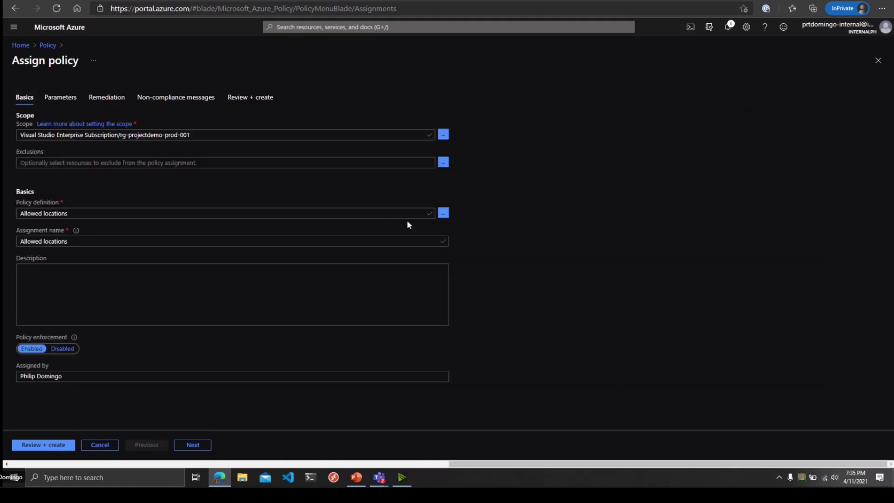
{"action": "left_click", "coordinate": [443, 212]}
{"action": "left_click", "coordinate": [621, 91]}
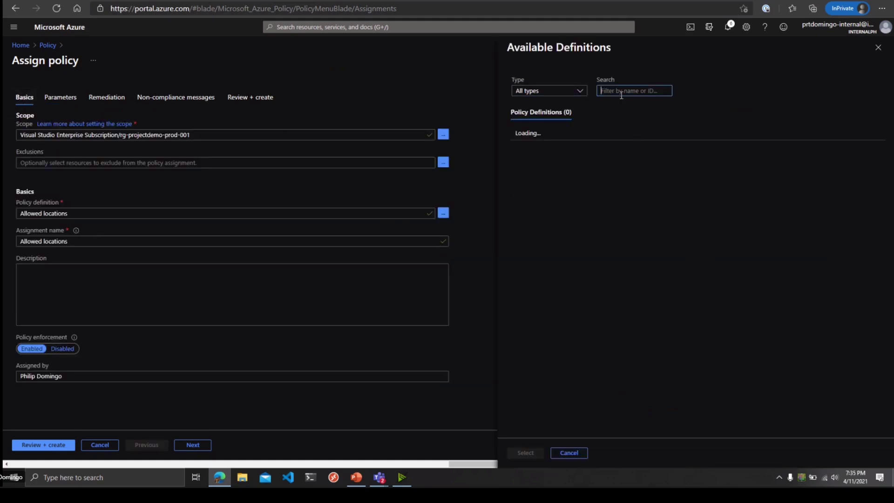
{"action": "type", "text": "Web App"}
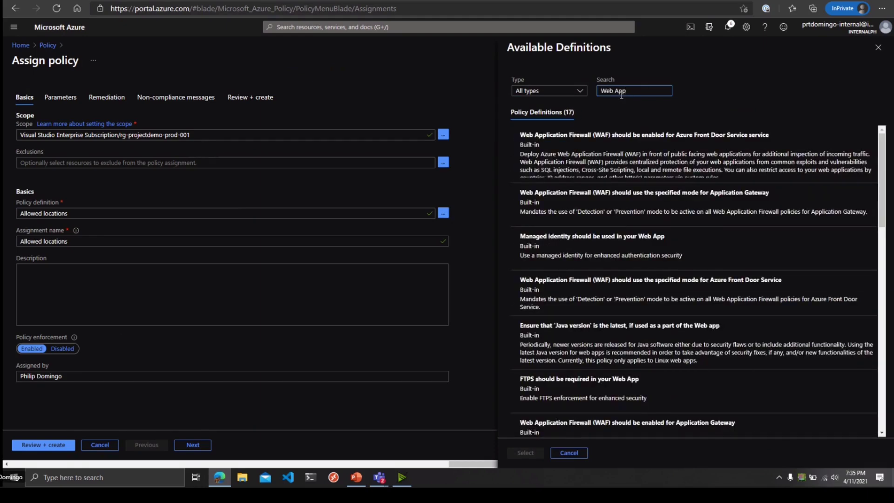
{"action": "scroll", "coordinate": [666, 277], "scroll_direction": "down", "scroll_amount": 3}
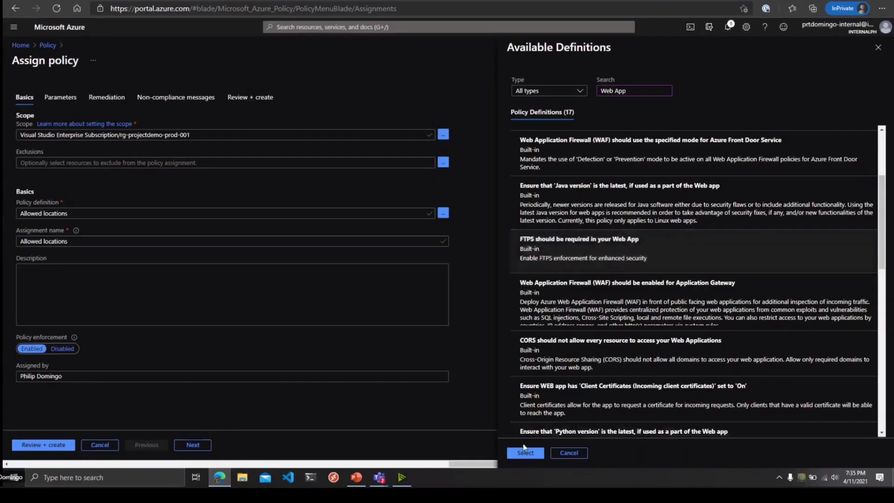
{"action": "left_click", "coordinate": [525, 448]}
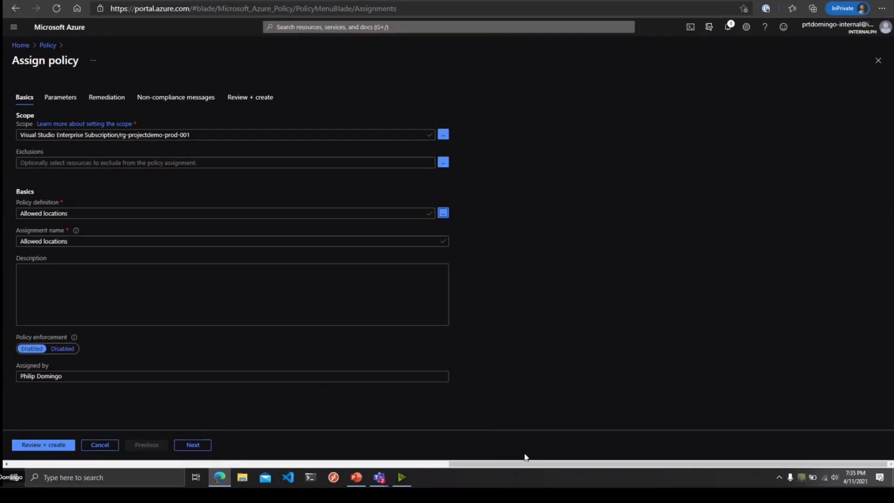
Examine the available Effect options for the policy and the managed identity settings for remediation
{"action": "left_click", "coordinate": [205, 446]}
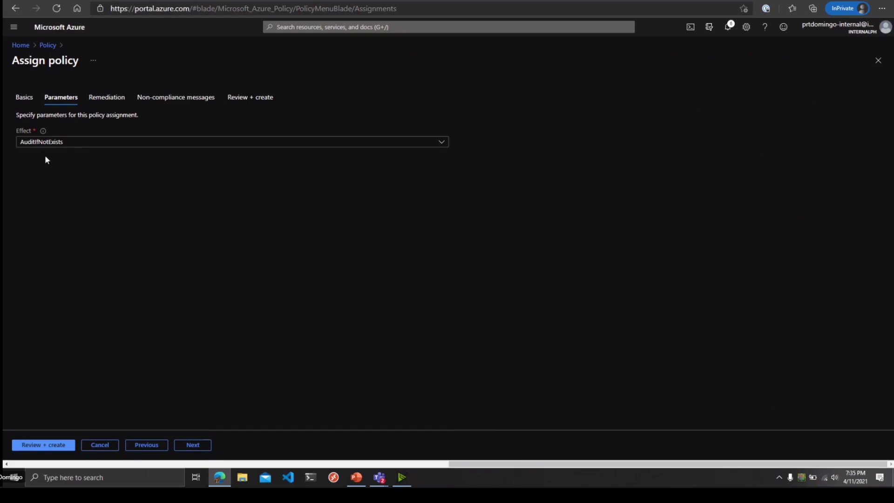
{"action": "left_click", "coordinate": [48, 144]}
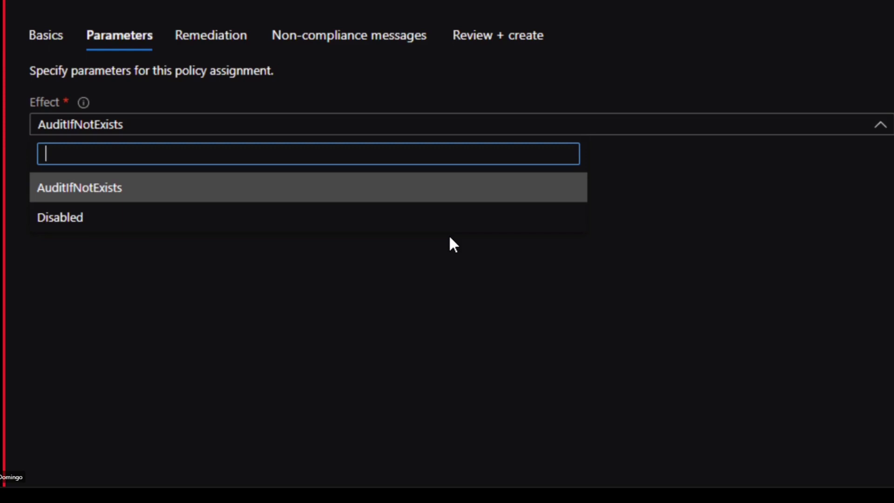
{"action": "left_click", "coordinate": [388, 198]}
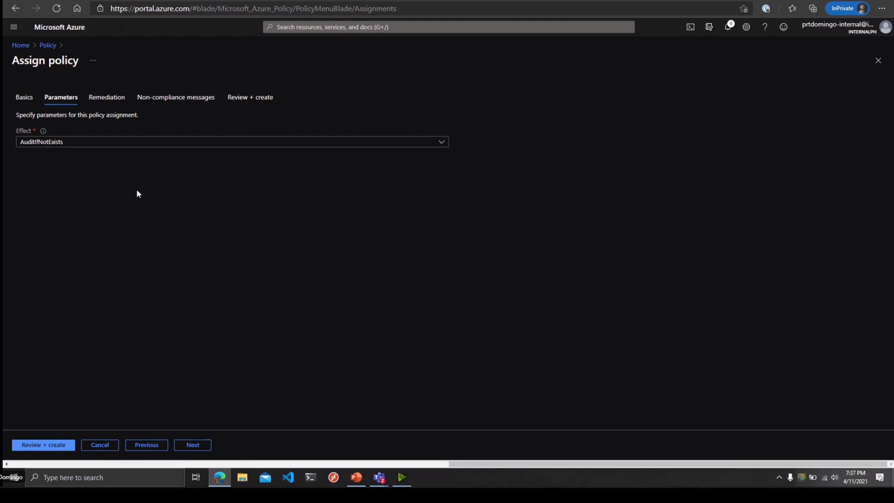
{"action": "left_click", "coordinate": [100, 98]}
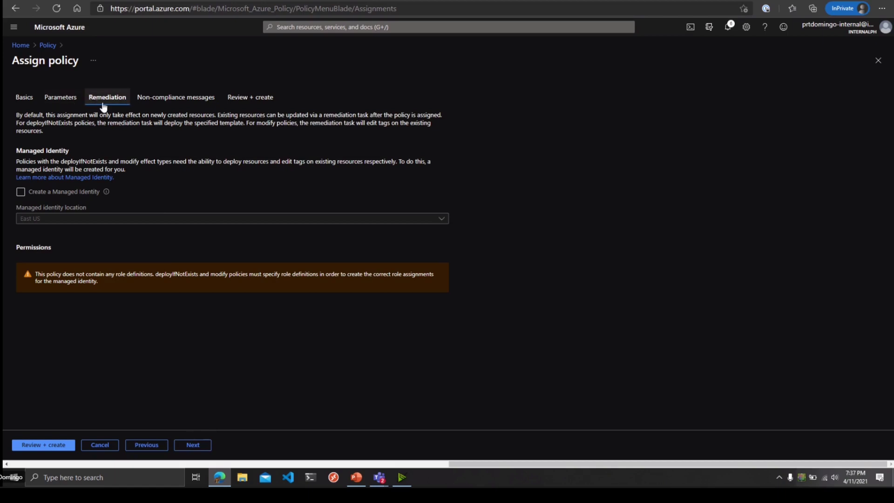
{"action": "left_click", "coordinate": [70, 99]}
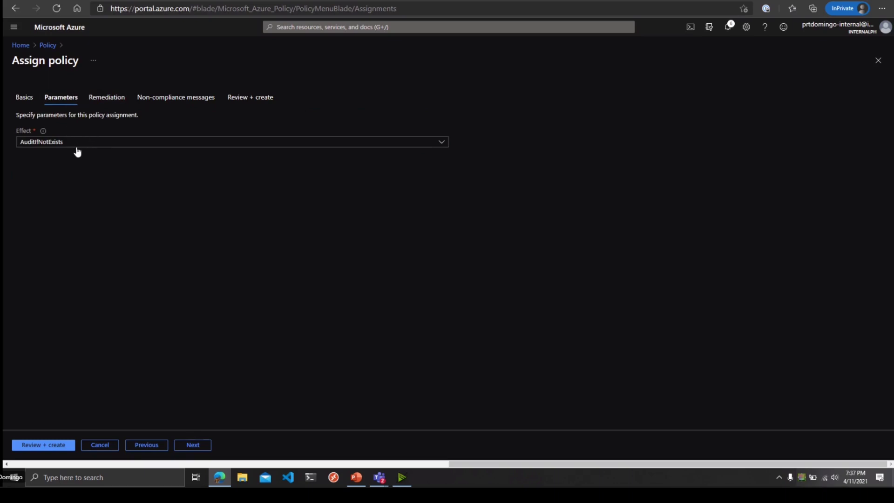
{"action": "left_click", "coordinate": [107, 97]}
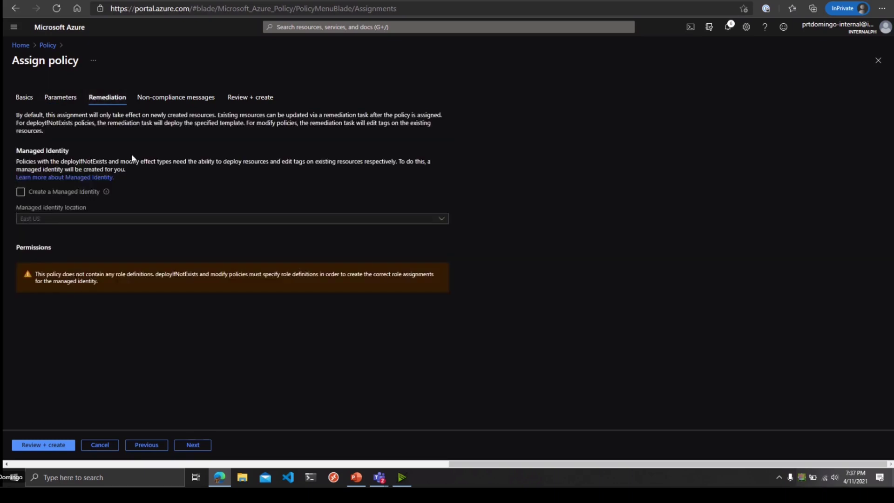
Copy the assignment name "FTPS should be required in your Web App" into the non-compliance message
{"action": "left_click", "coordinate": [182, 98]}
{"action": "left_click", "coordinate": [88, 154]}
{"action": "left_click", "coordinate": [28, 99]}
{"action": "left_click", "coordinate": [145, 247]}
{"action": "triple_click", "coordinate": [145, 246]}
{"action": "key", "text": "ctrl+c"}
{"action": "left_click", "coordinate": [174, 98]}
{"action": "left_click", "coordinate": [93, 155]}
{"action": "key", "text": "ctrl+v"}
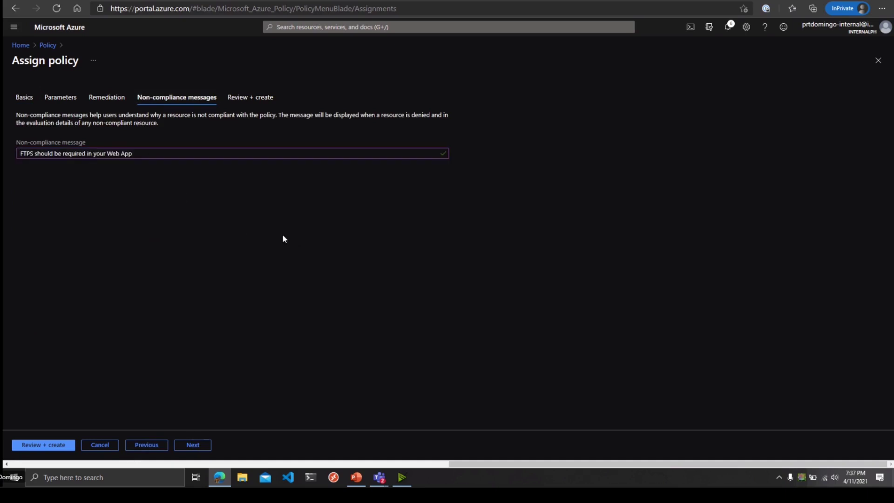
Review the FTPS policy assignment and create it
{"action": "key", "text": "ctrl+a"}
{"action": "scroll", "coordinate": [261, 189], "scroll_direction": "left", "scroll_amount": 5}
{"action": "left_click", "coordinate": [404, 192]}
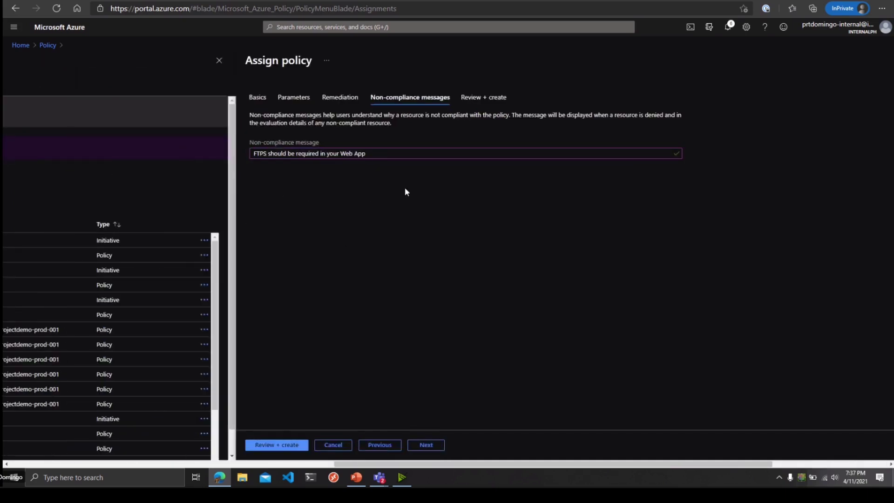
{"action": "left_click", "coordinate": [429, 443]}
{"action": "left_click", "coordinate": [273, 446]}
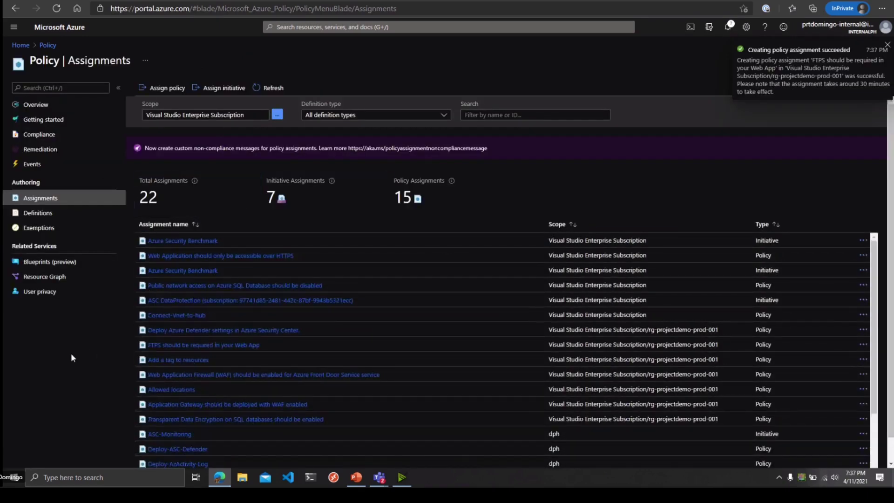
Look over the available policy definitions for a new policy assignment and return to the assignments list without choosing one
{"action": "left_click", "coordinate": [156, 88]}
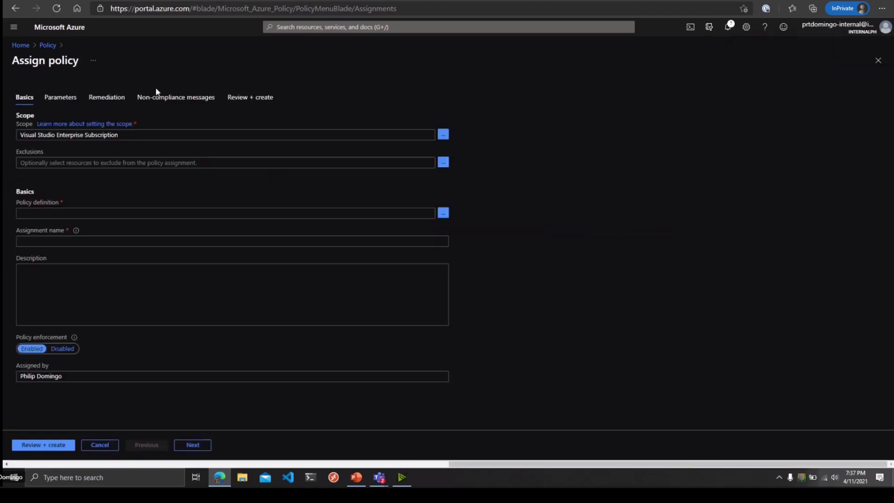
{"action": "left_click", "coordinate": [444, 213]}
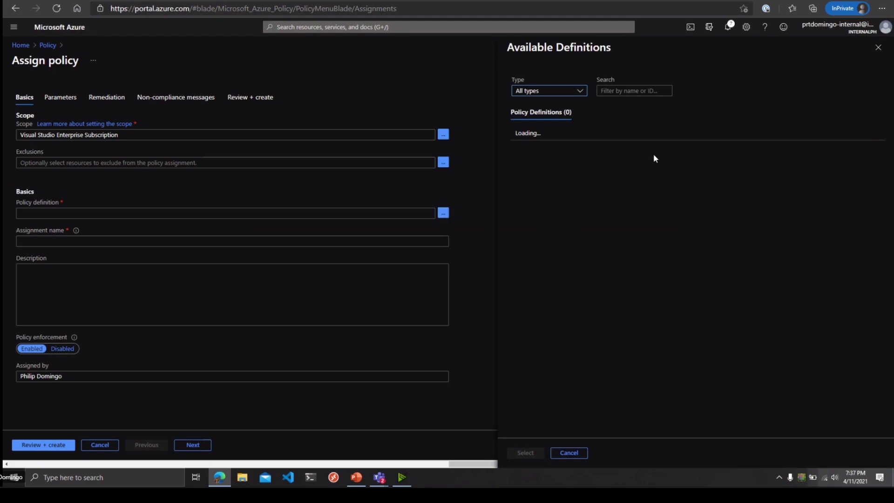
{"action": "left_click", "coordinate": [637, 93]}
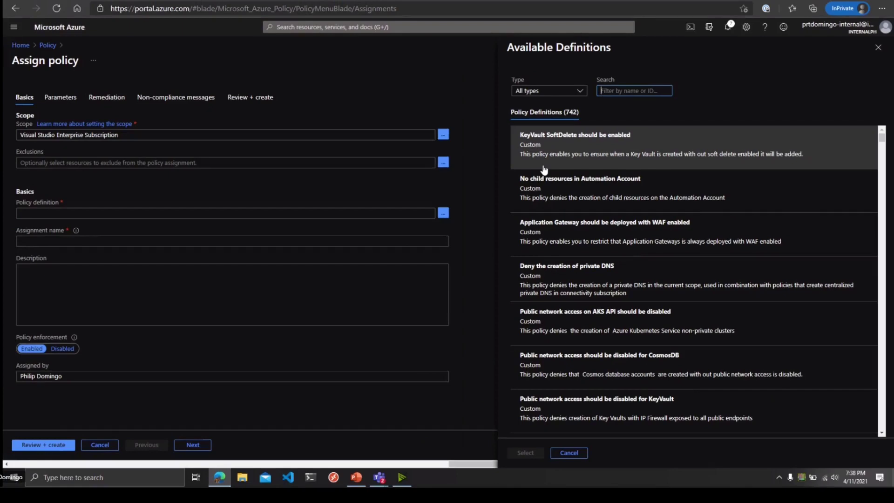
{"action": "left_click", "coordinate": [571, 453]}
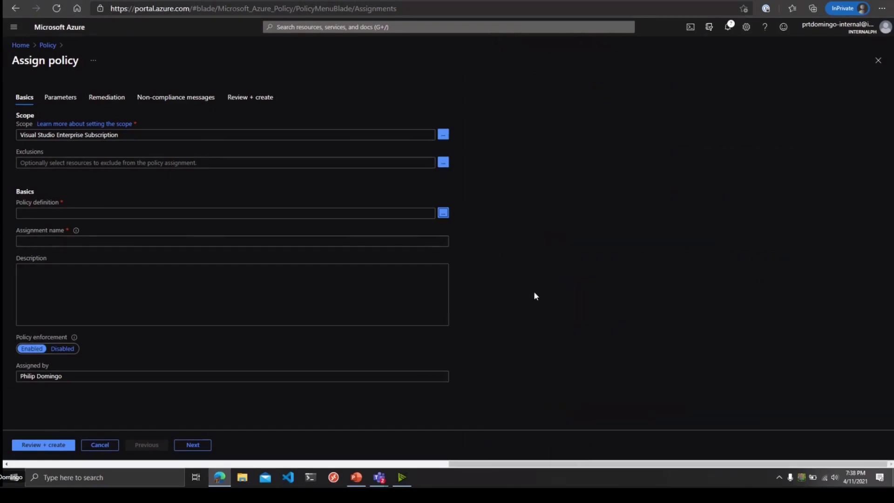
{"action": "left_click", "coordinate": [44, 46]}
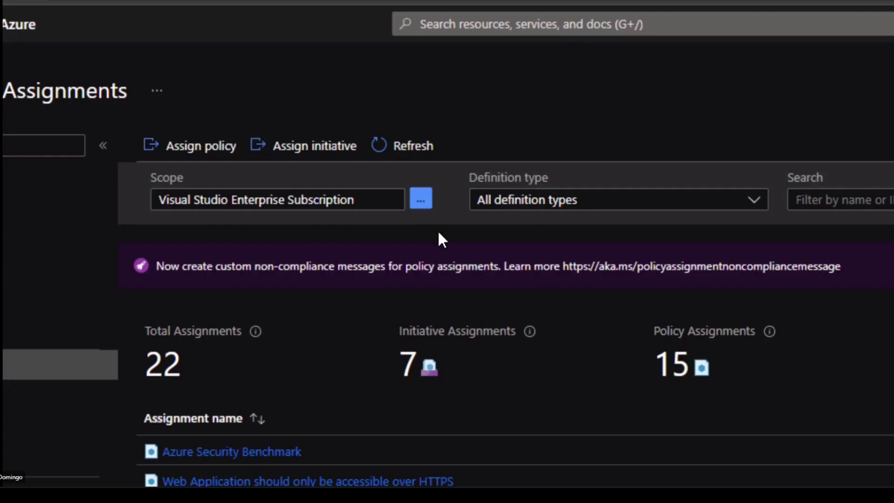
Start an initiative assignment and search the available initiative definitions for "CIS", "ISO 2" and "PCI"
{"action": "left_click", "coordinate": [314, 149]}
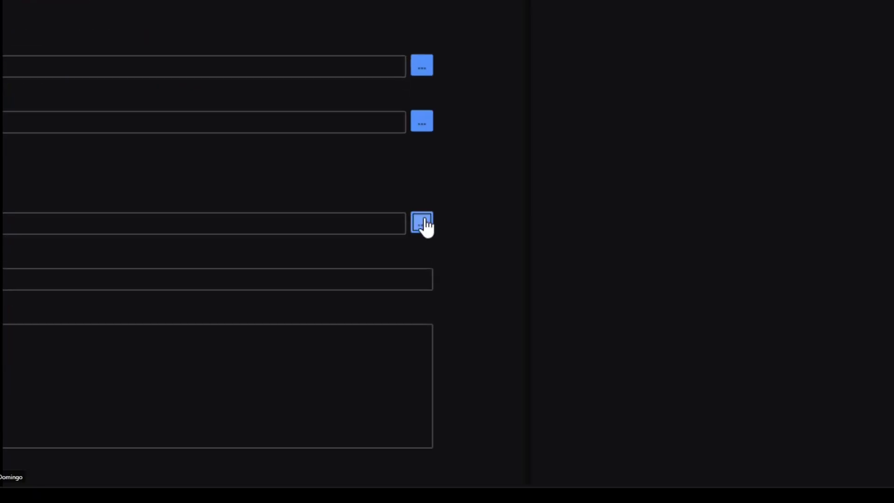
{"action": "left_click", "coordinate": [421, 223]}
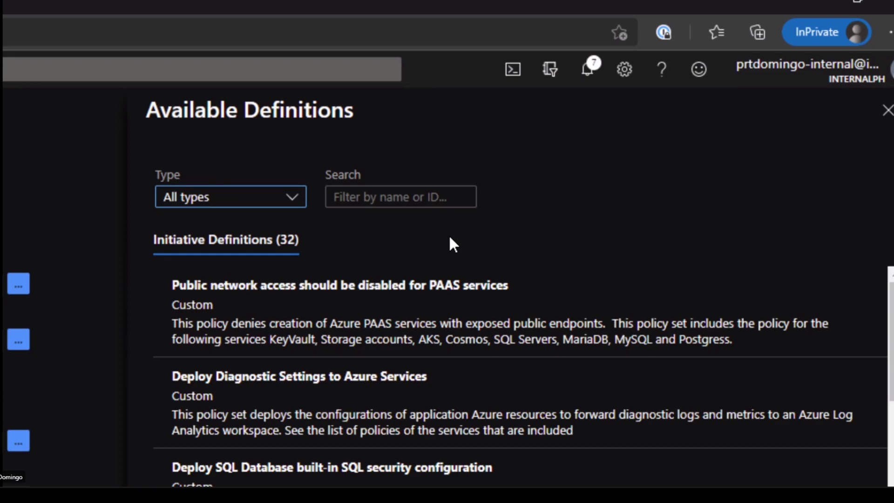
{"action": "left_click", "coordinate": [422, 204]}
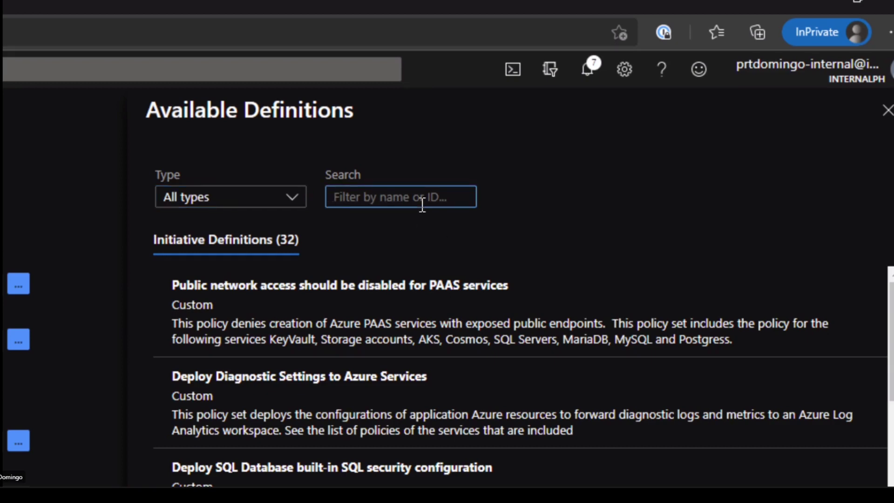
{"action": "type", "text": "CIS"}
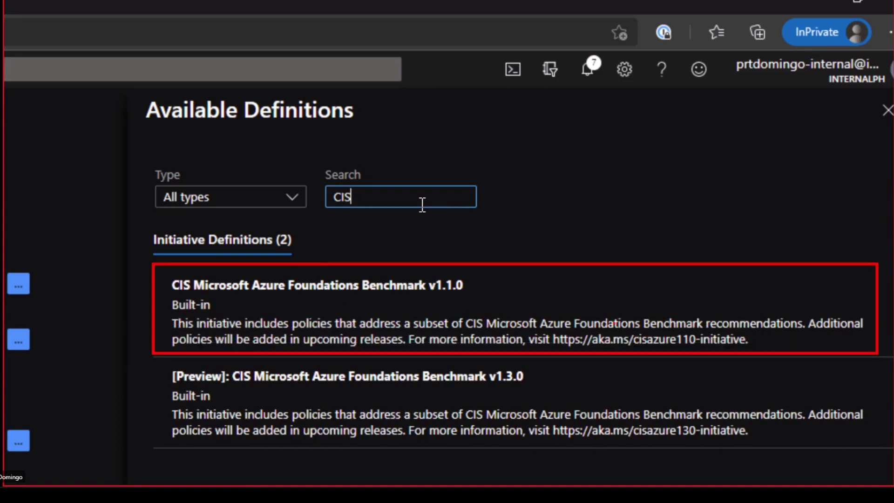
{"action": "double_click", "coordinate": [371, 189]}
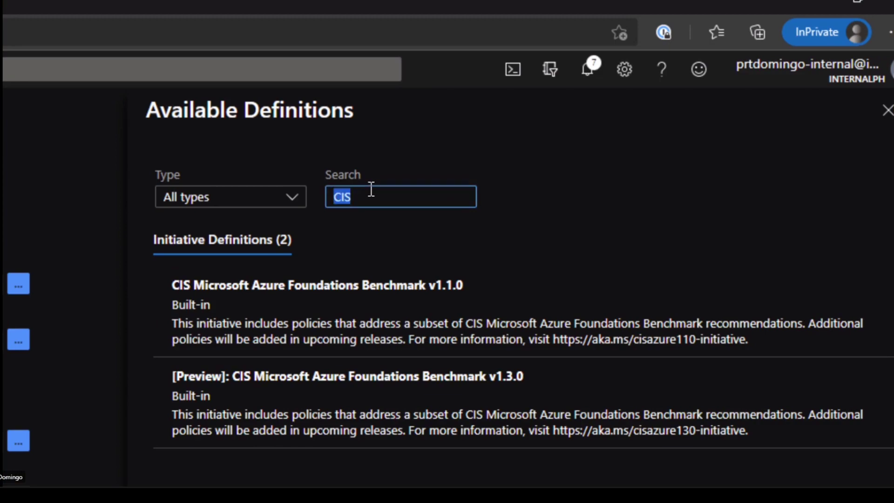
{"action": "type", "text": "ISO 2"}
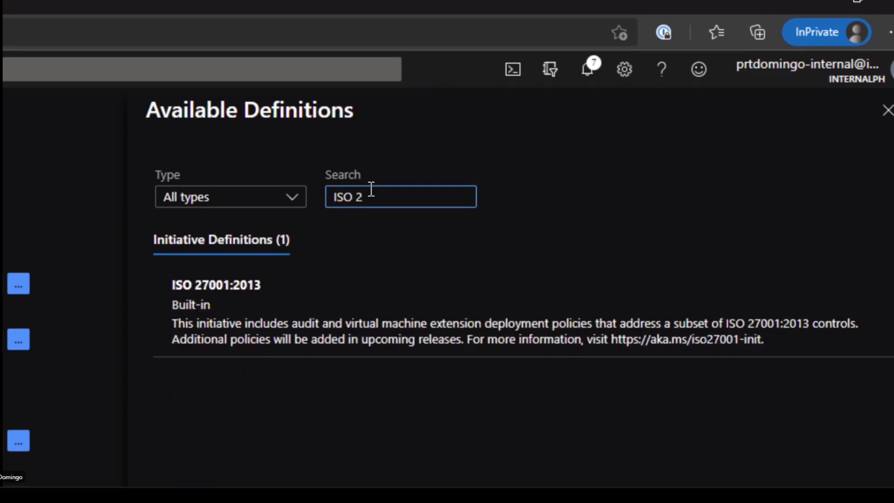
{"action": "triple_click", "coordinate": [371, 189]}
{"action": "key", "text": "BackSpace"}
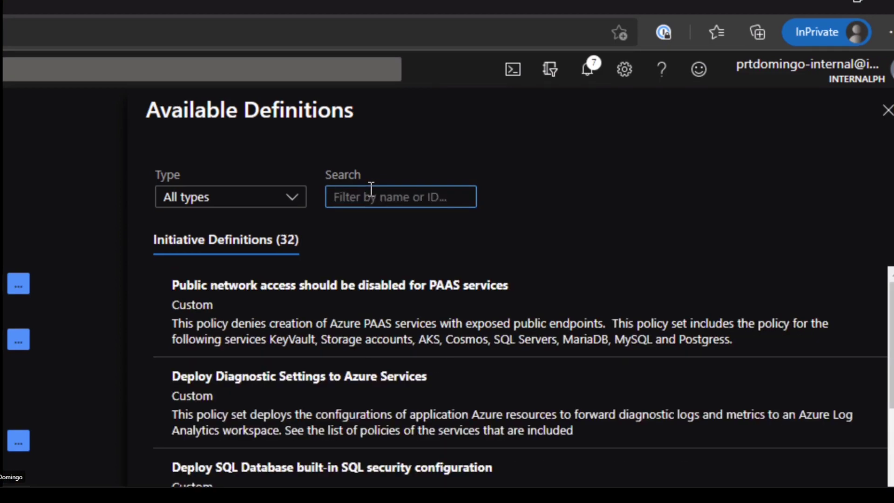
{"action": "type", "text": "PCI"}
Search the initiative definitions for "Azure Security" and choose the built-in Azure Security Benchmark for the assignment
{"action": "double_click", "coordinate": [371, 190]}
{"action": "key", "text": "BackSpace"}
{"action": "type", "text": "zure Security"}
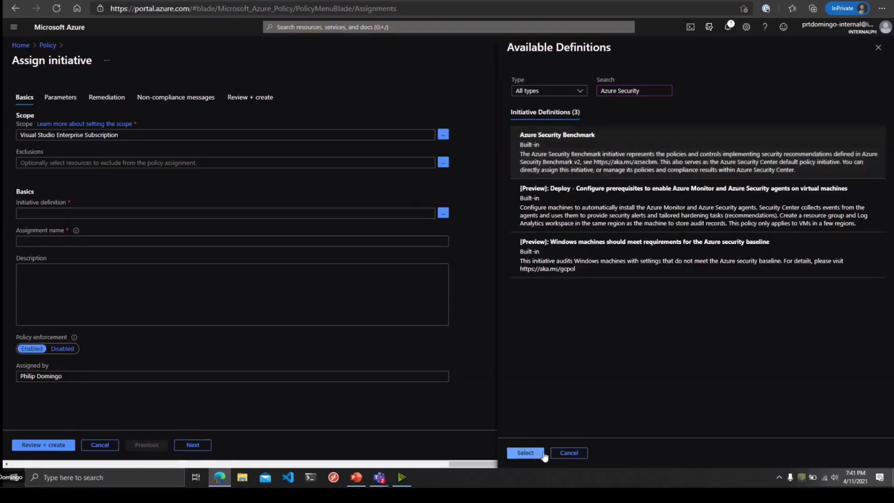
{"action": "left_click", "coordinate": [552, 450]}
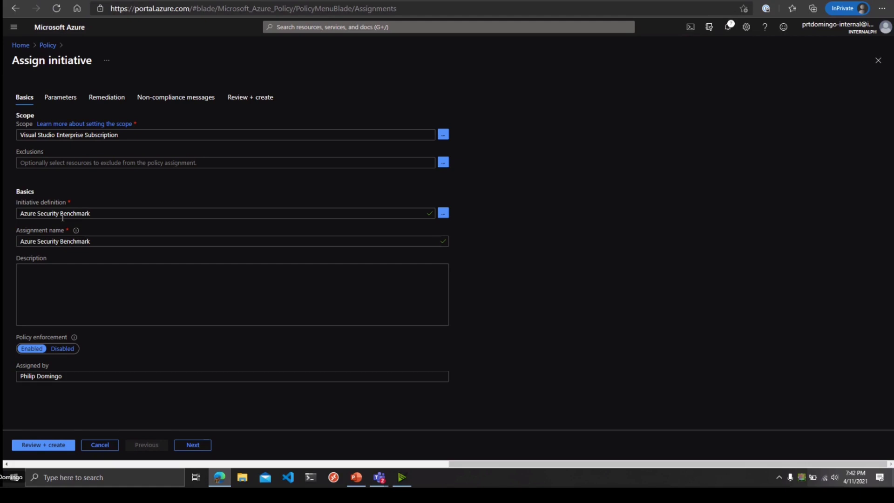
Find the terms "RDP" and "Virtual Machine" among the Azure Security Benchmark initiative's parameters
{"action": "left_click", "coordinate": [56, 99]}
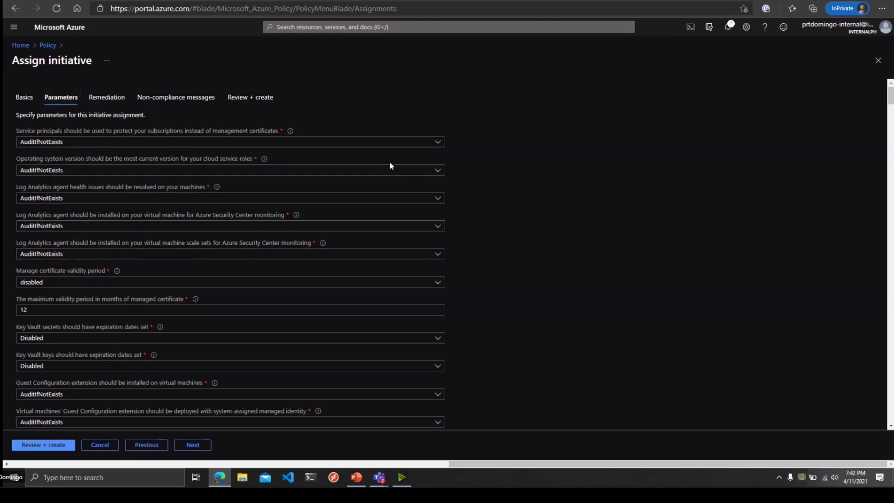
{"action": "scroll", "coordinate": [517, 189], "scroll_direction": "down", "scroll_amount": 20}
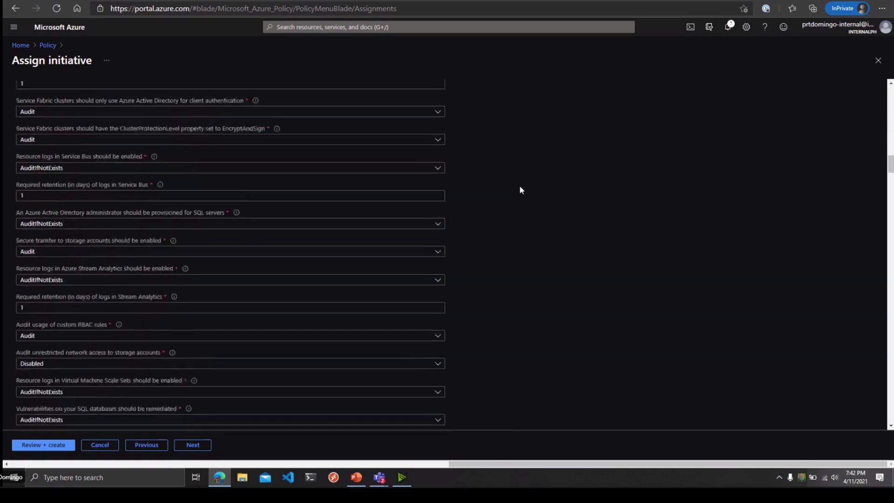
{"action": "scroll", "coordinate": [518, 185], "scroll_direction": "down", "scroll_amount": 1}
{"action": "key", "text": "ctrl+f"}
{"action": "type", "text": "RDP"}
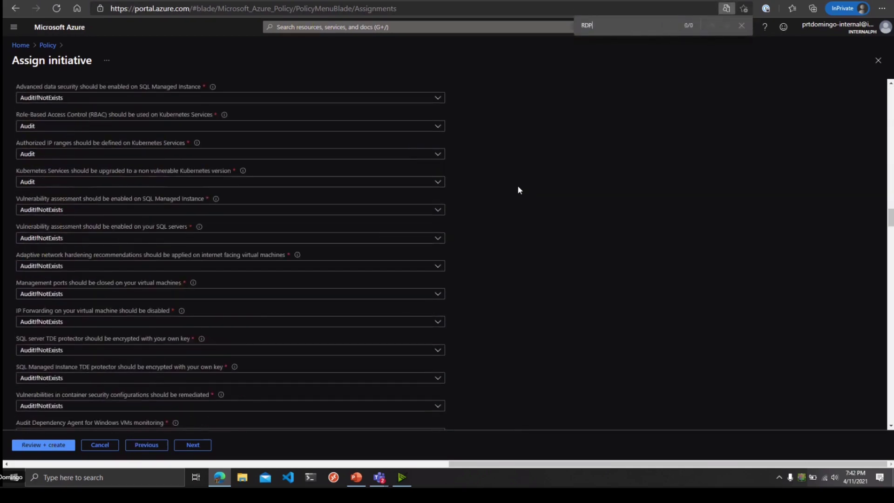
{"action": "key", "text": "BackSpace"}
{"action": "key", "text": "BackSpace"}
{"action": "key", "text": "BackSpace"}
{"action": "type", "text": "Virtual Am"}
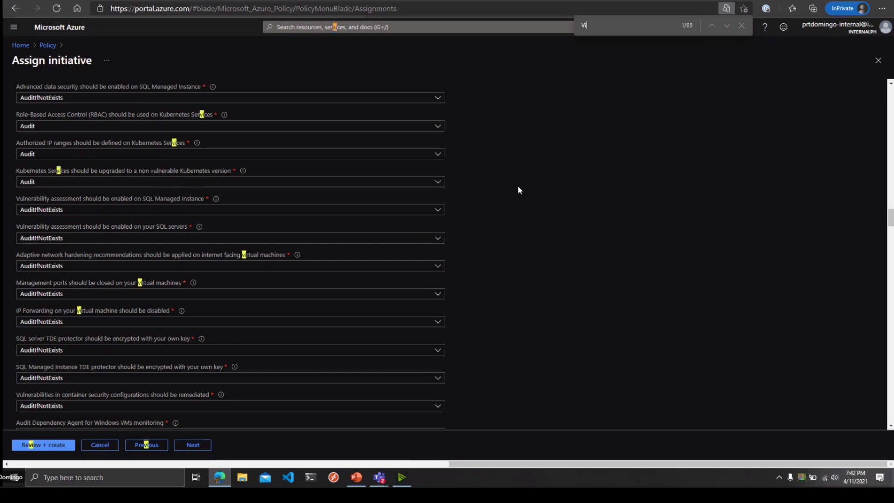
{"action": "key", "text": "BackSpace"}
{"action": "key", "text": "BackSpace"}
{"action": "type", "text": "Machine"}
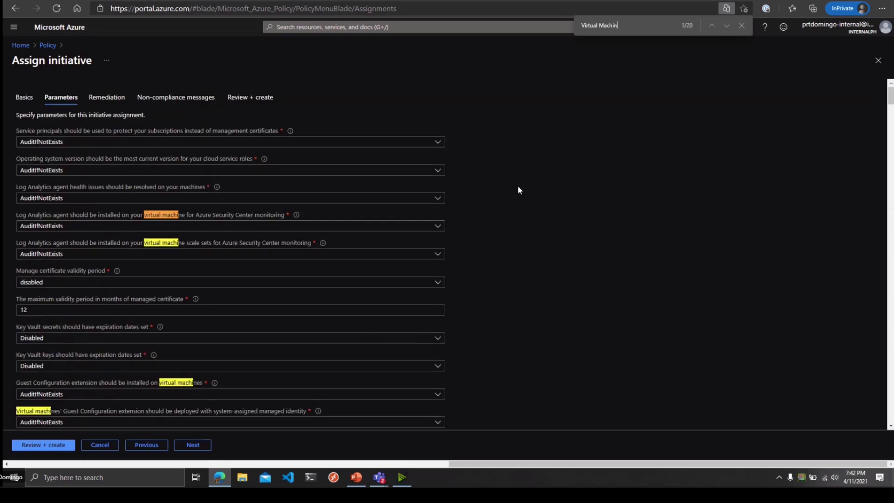
Find the terms "web App" and "Application Firewall" among the initiative's parameters
{"action": "key", "text": "ctrl+a"}
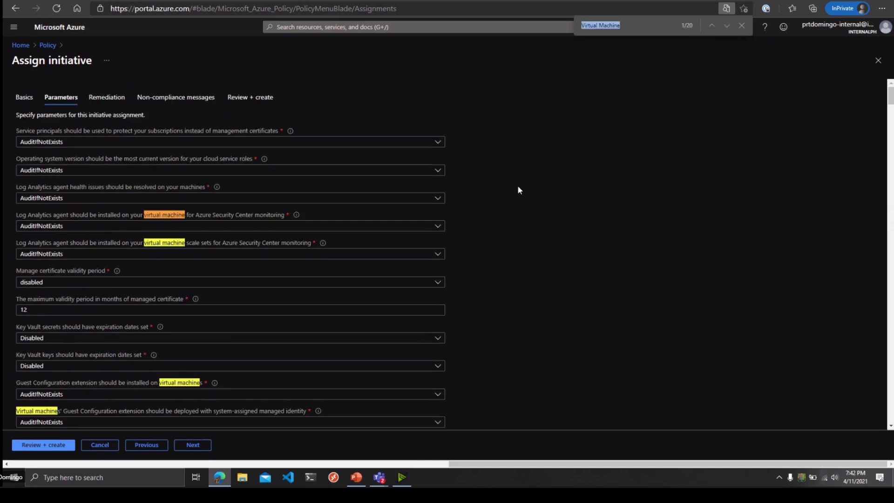
{"action": "key", "text": "BackSpace"}
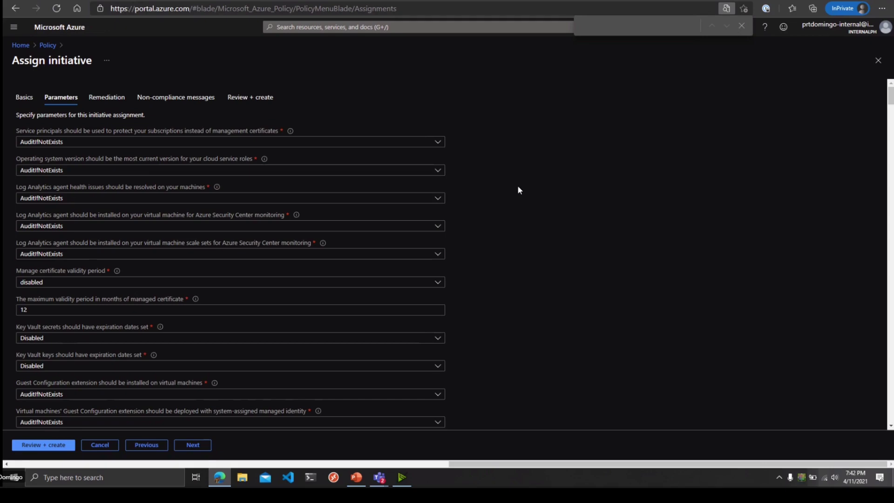
{"action": "scroll", "coordinate": [666, 243], "scroll_direction": "down", "scroll_amount": 15}
{"action": "type", "text": "web App"}
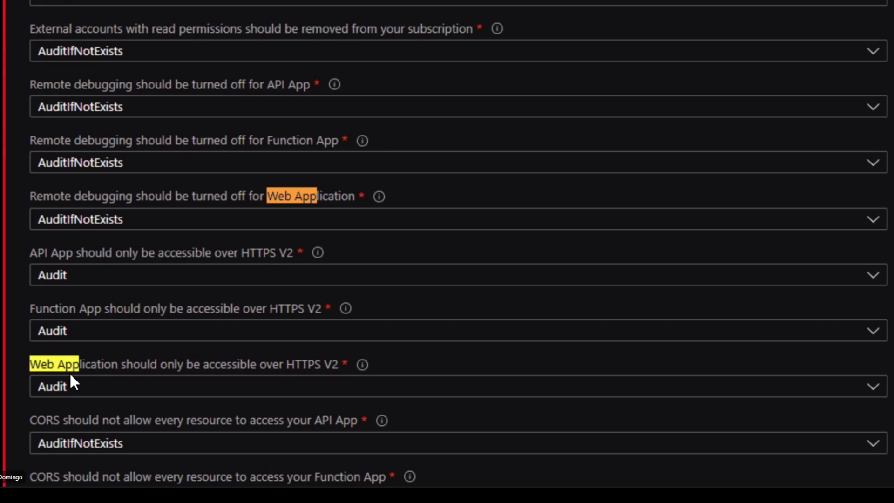
{"action": "type", "text": "Application Firewall"}
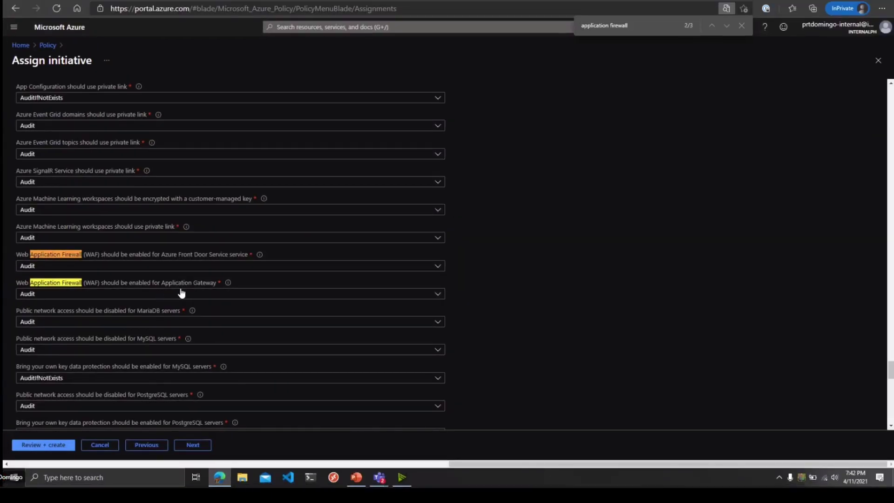
Examine the initiative's remaining parameters and remediation settings, and return to the policy assignments list
{"action": "scroll", "coordinate": [322, 248], "scroll_direction": "down", "scroll_amount": 2}
{"action": "scroll", "coordinate": [318, 246], "scroll_direction": "down", "scroll_amount": 15}
{"action": "left_click", "coordinate": [200, 447]}
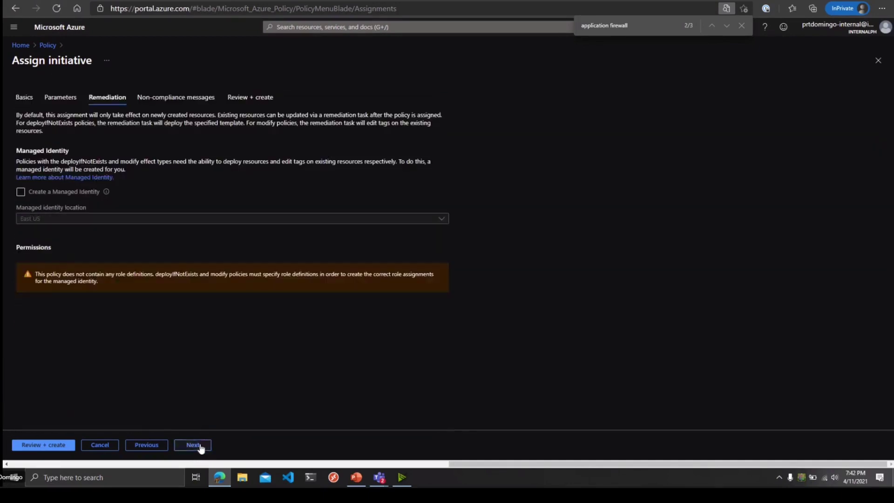
{"action": "left_click", "coordinate": [149, 445]}
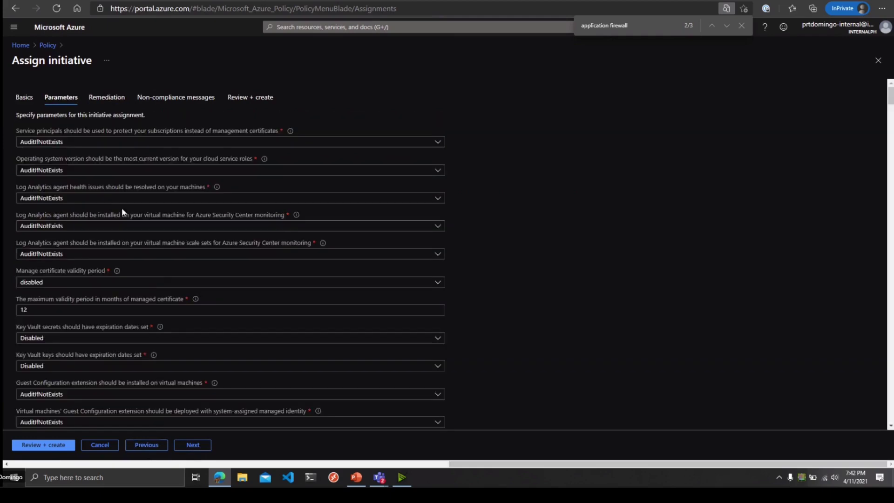
{"action": "scroll", "coordinate": [517, 237], "scroll_direction": "down", "scroll_amount": 20}
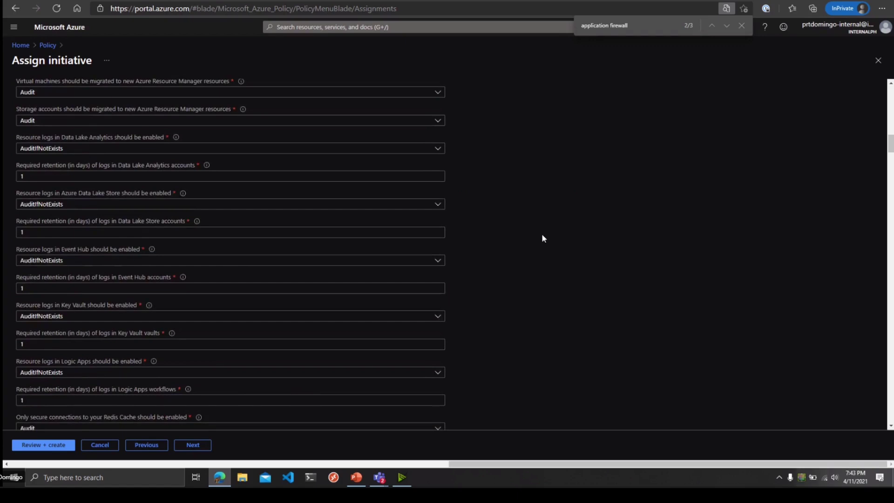
{"action": "scroll", "coordinate": [541, 233], "scroll_direction": "up", "scroll_amount": 20}
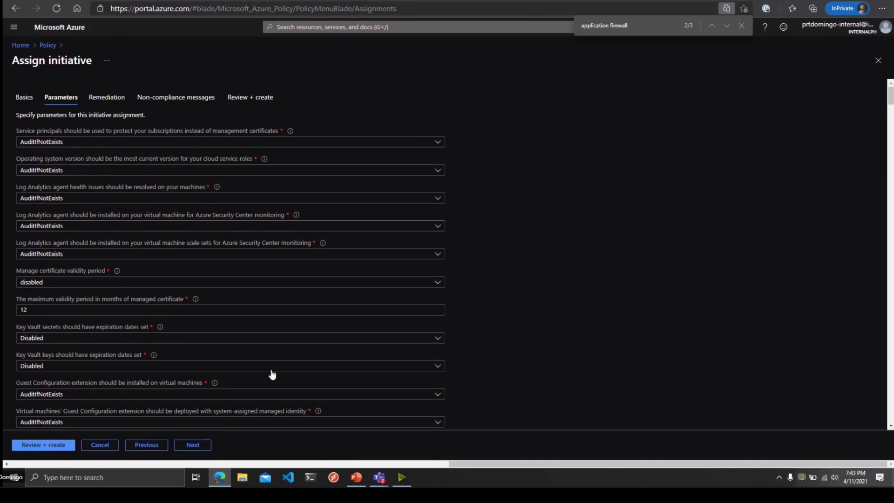
{"action": "left_click", "coordinate": [210, 447]}
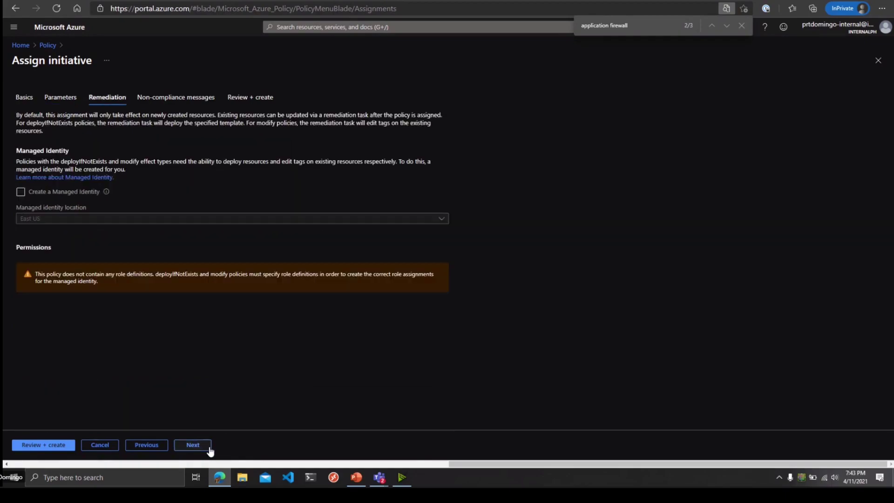
{"action": "left_click", "coordinate": [210, 448]}
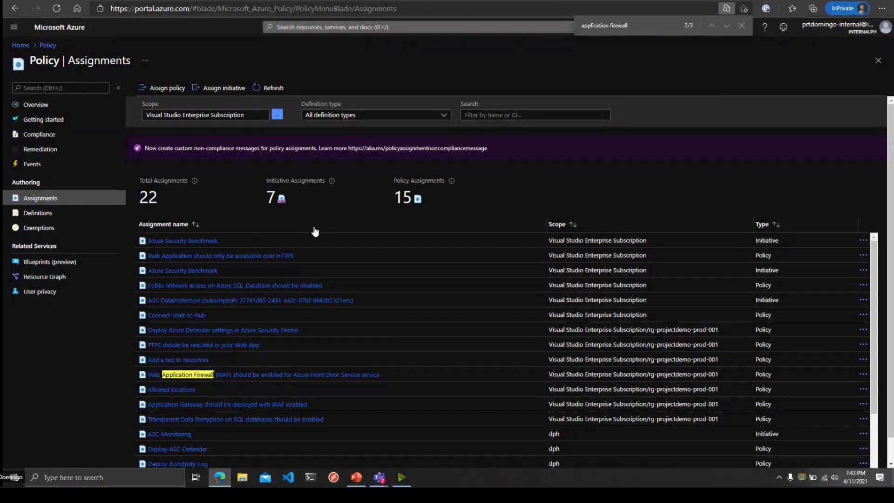
Look through the policy assignments and sort them by type to group the initiatives together
{"action": "scroll", "coordinate": [232, 288], "scroll_direction": "down", "scroll_amount": 2}
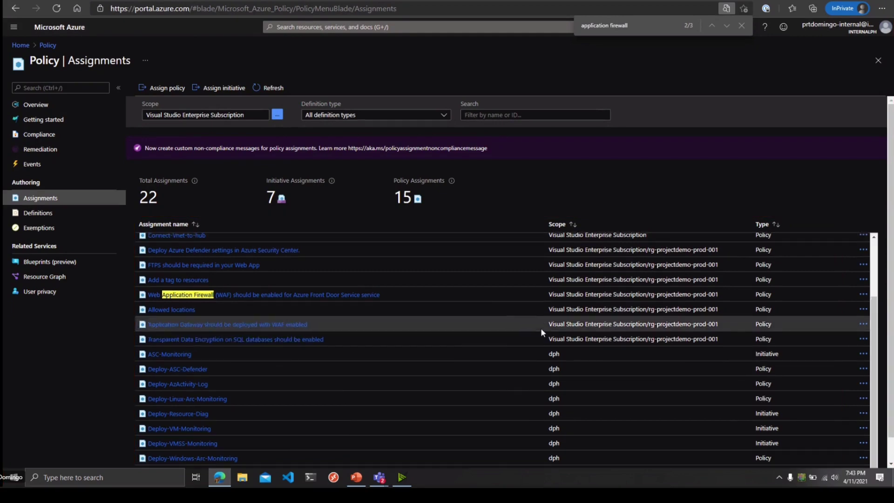
{"action": "scroll", "coordinate": [553, 321], "scroll_direction": "up", "scroll_amount": 3}
{"action": "left_click", "coordinate": [761, 225]}
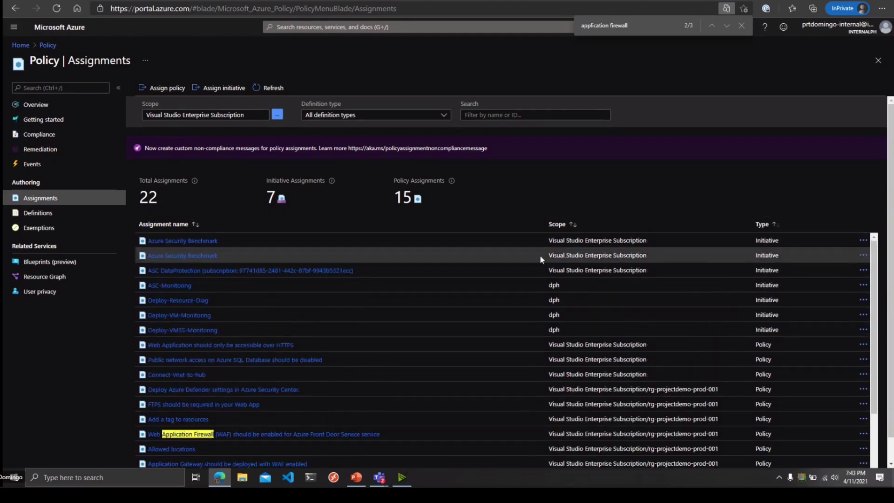
{"action": "mouse_move", "coordinate": [133, 229]}
{"action": "left_mouse_down"}
{"action": "mouse_move", "coordinate": [815, 303]}
{"action": "mouse_move", "coordinate": [813, 332]}
{"action": "left_mouse_up"}
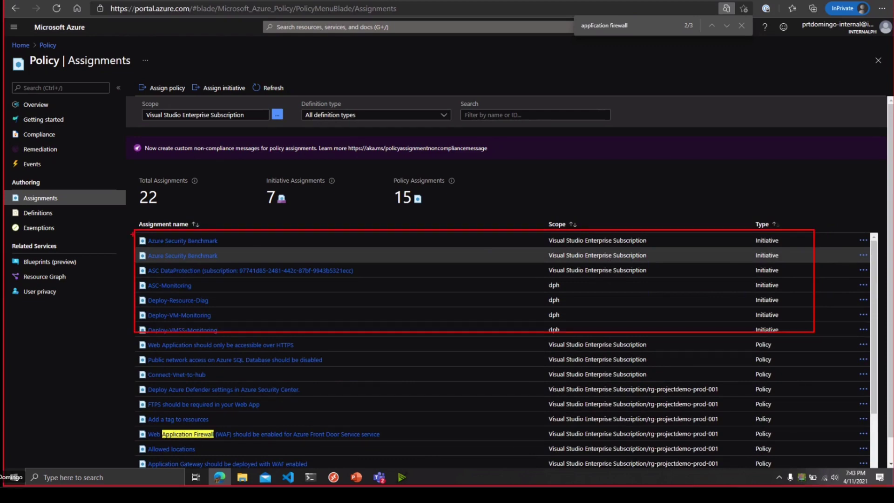
Outline the two Azure Security Benchmark assignments and the Policy entries in the Type column, and clear the markings
{"action": "mouse_move", "coordinate": [137, 232]}
{"action": "left_mouse_down"}
{"action": "mouse_move", "coordinate": [236, 252]}
{"action": "mouse_move", "coordinate": [225, 264]}
{"action": "left_mouse_up"}
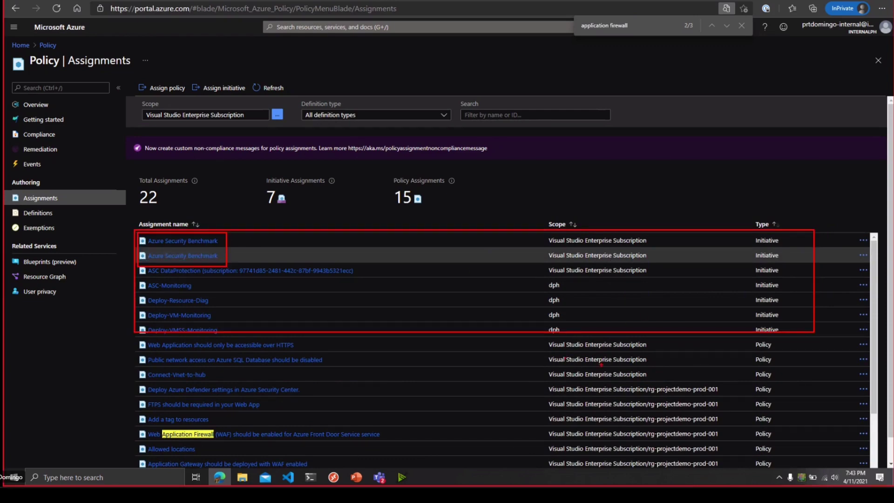
{"action": "left_click_drag", "start_coordinate": [746, 336], "coordinate": [796, 466]}
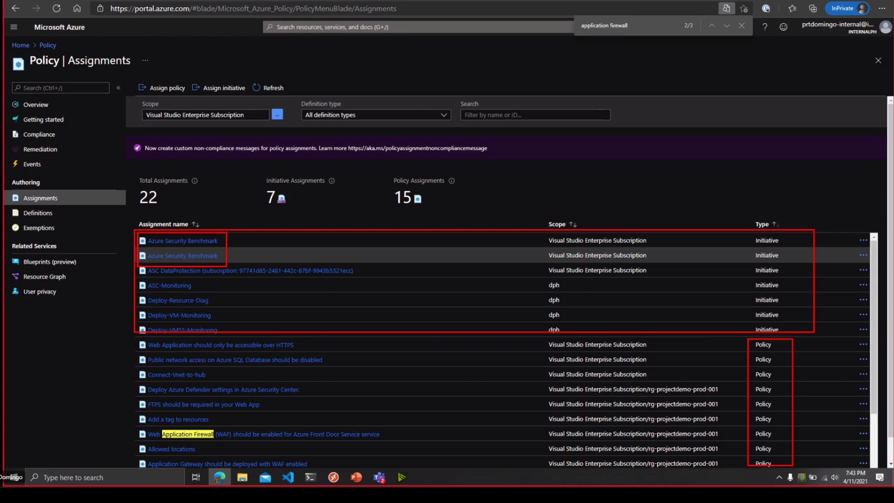
{"action": "key", "text": "Escape"}
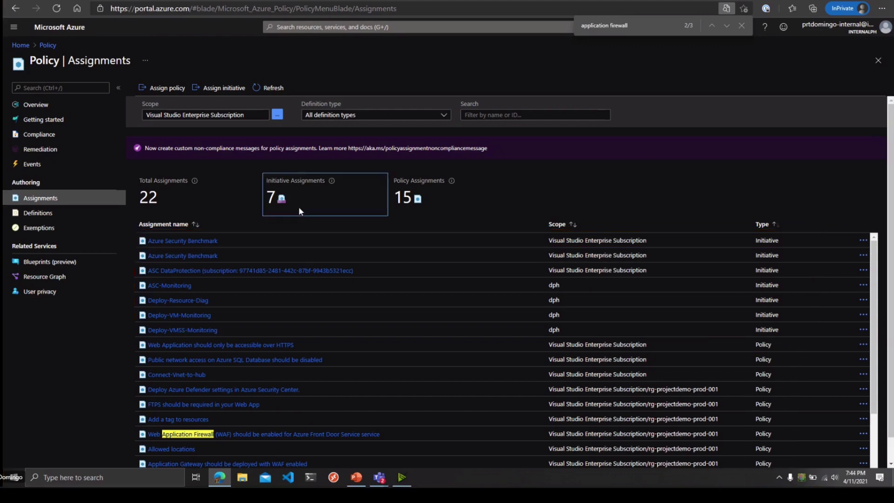
Open policy compliance for resource group rg-projectdemo-prod-001, sort it by scope in descending order and widen the Name column
{"action": "left_click", "coordinate": [21, 45]}
{"action": "left_click", "coordinate": [239, 184]}
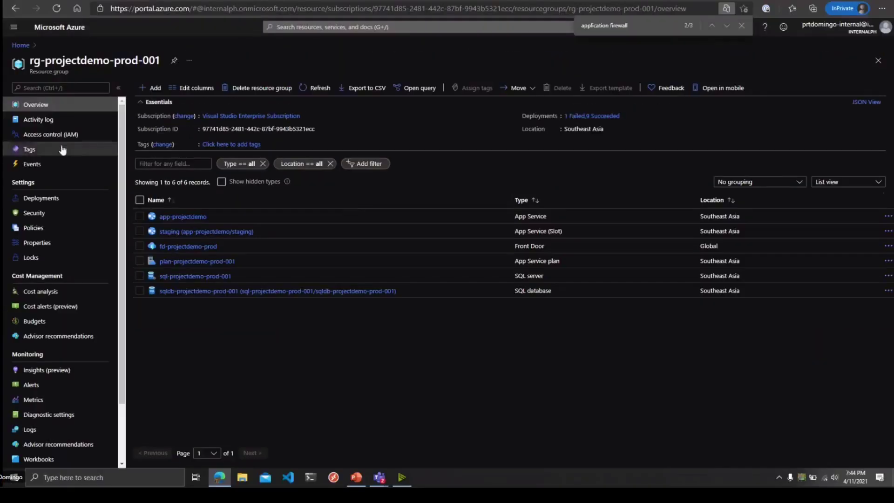
{"action": "left_click", "coordinate": [52, 227]}
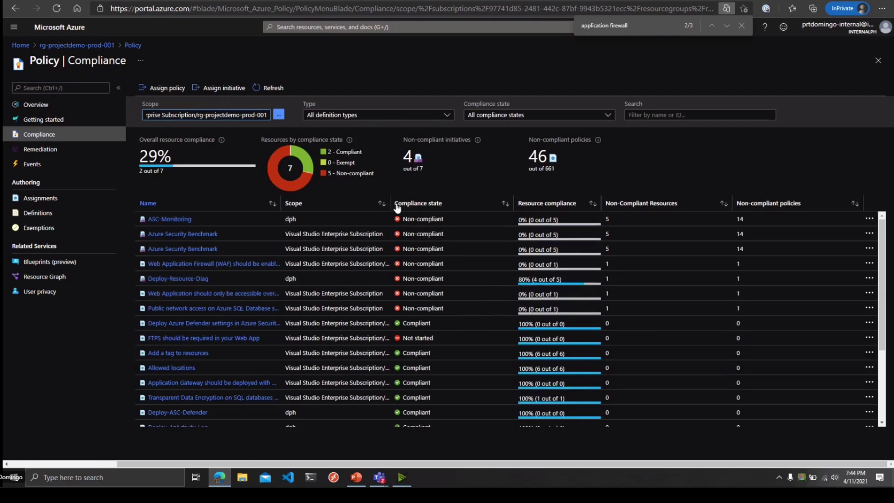
{"action": "left_click", "coordinate": [307, 205]}
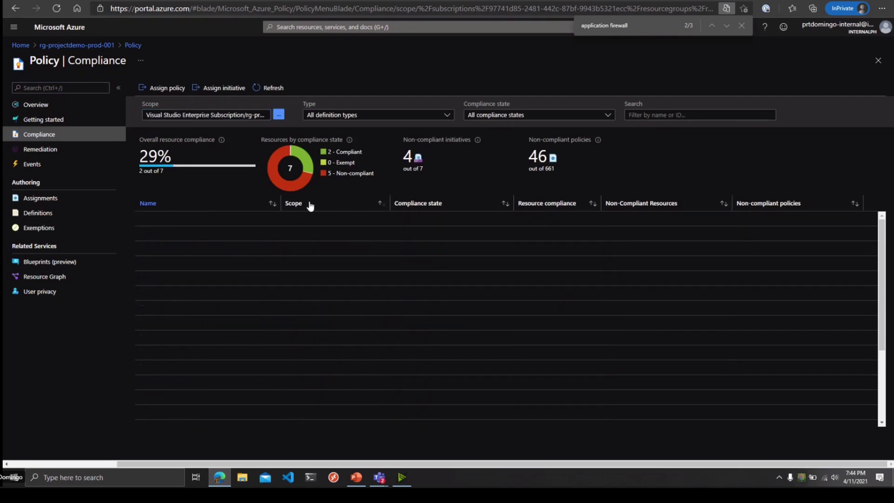
{"action": "left_click", "coordinate": [300, 205]}
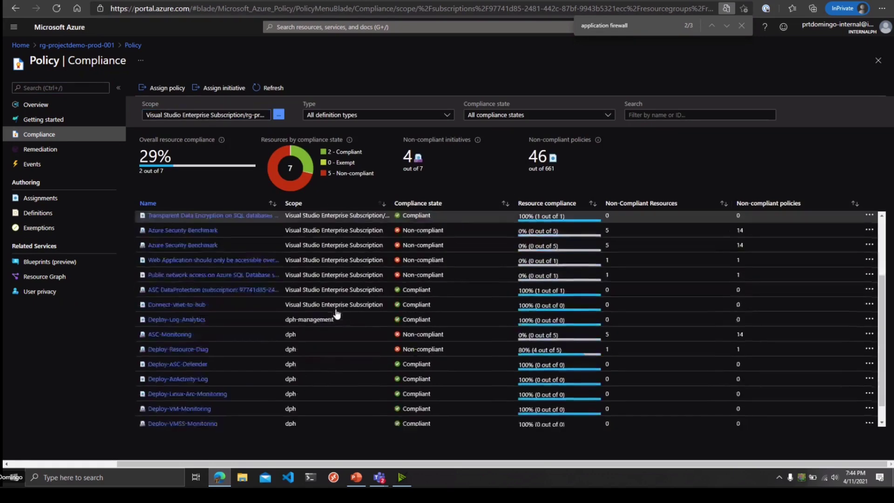
{"action": "left_click_drag", "start_coordinate": [326, 207], "coordinate": [429, 203]}
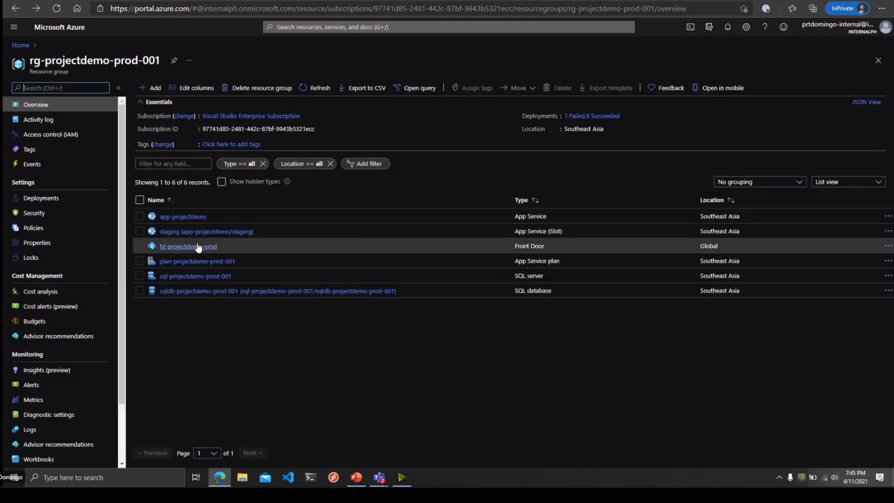
Check the web application firewall settings of the Front Door fd-projectdemo-prod, marking its WAF Policy entry
{"action": "left_click", "coordinate": [198, 247]}
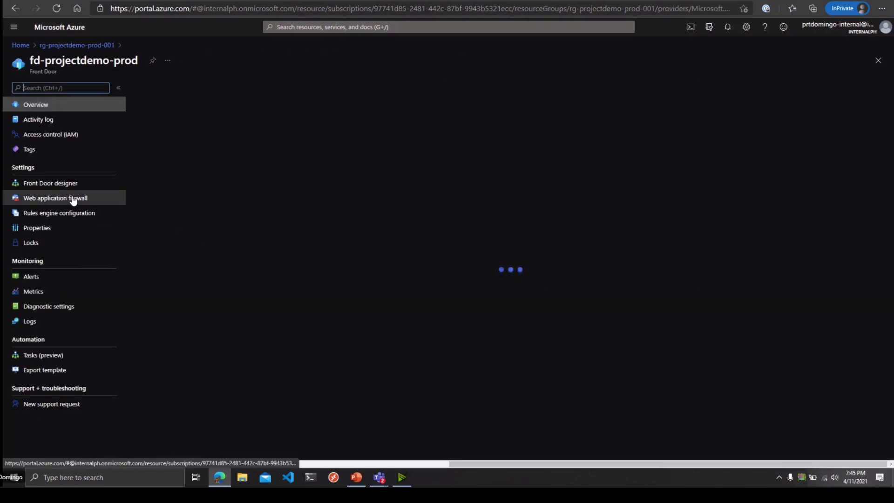
{"action": "left_click", "coordinate": [73, 199]}
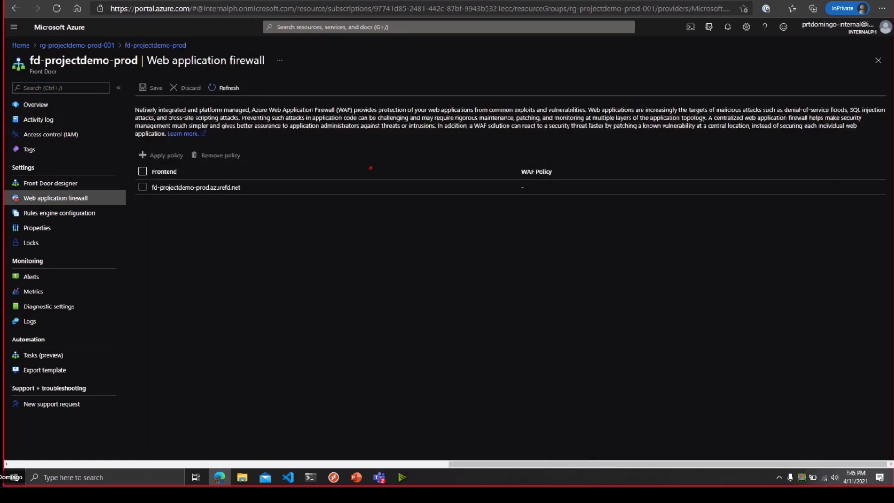
{"action": "left_click_drag", "start_coordinate": [497, 158], "coordinate": [605, 201]}
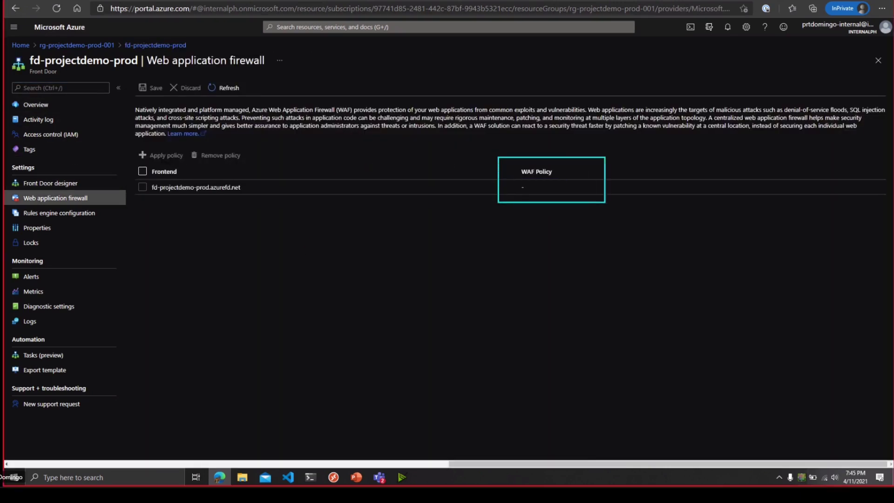
{"action": "left_click_drag", "start_coordinate": [605, 202], "coordinate": [605, 202]}
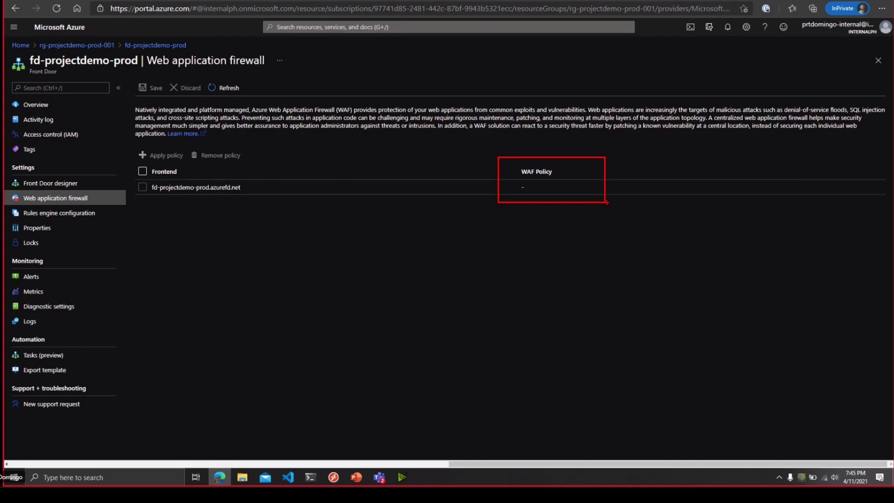
{"action": "key", "text": "Escape"}
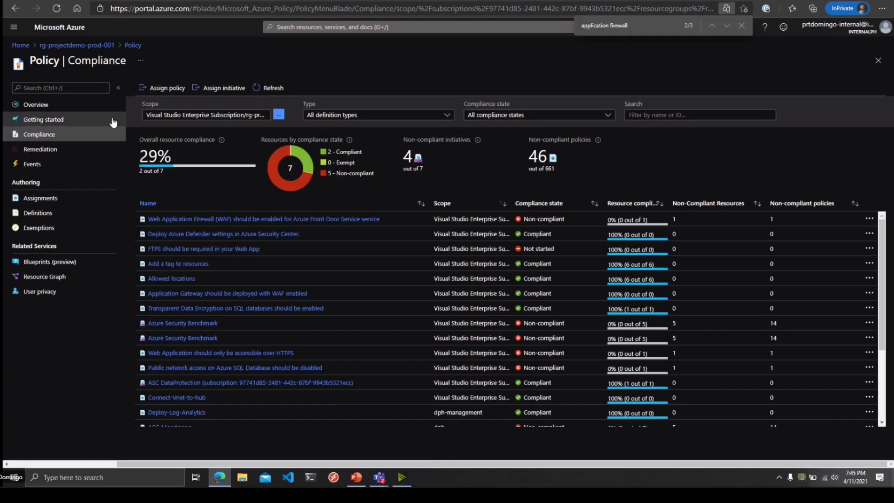
Point out the policy "FTPS should be required in your Web App" in a magnified view of the resource group's compliance list
{"action": "key", "text": "ctrl+2"}
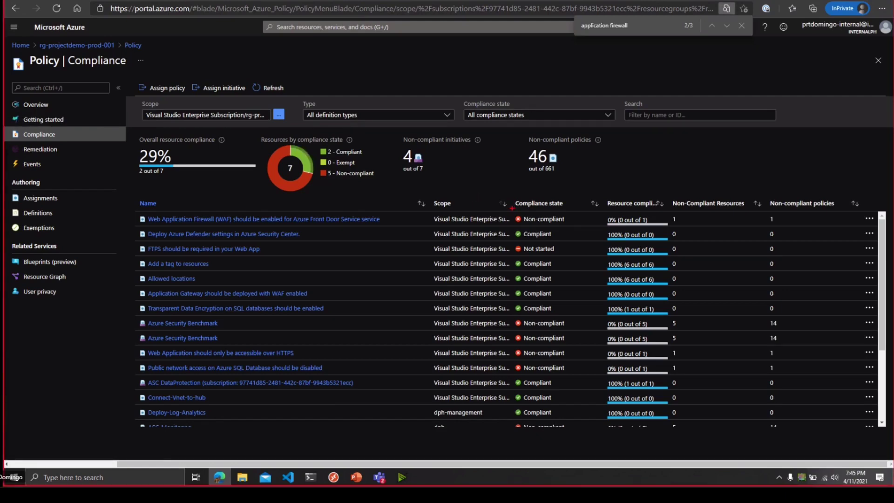
{"action": "key", "text": "w"}
{"action": "key", "text": "Escape"}
{"action": "key", "text": "ctrl+1"}
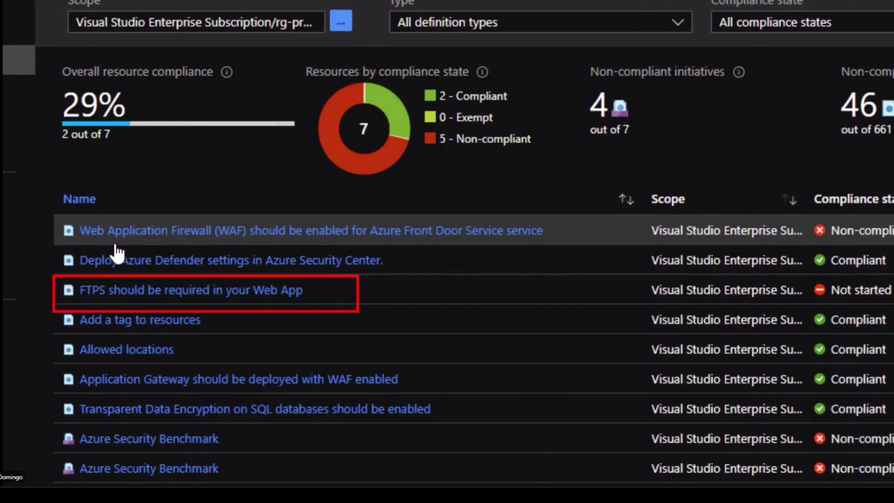
Review the compliance details of the FTPS web app policy and the Front Door WAF policy, returning to the compliance list after each
{"action": "left_click", "coordinate": [261, 289]}
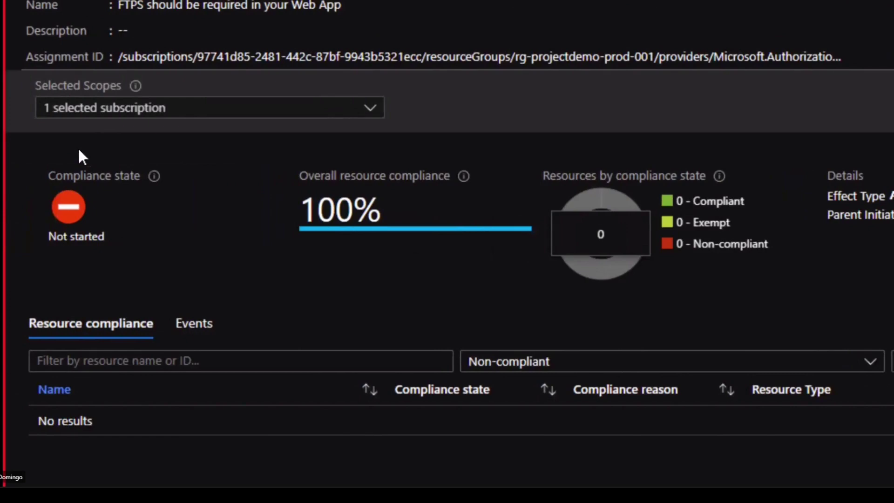
{"action": "scroll", "coordinate": [82, 85], "scroll_direction": "up", "scroll_amount": 1}
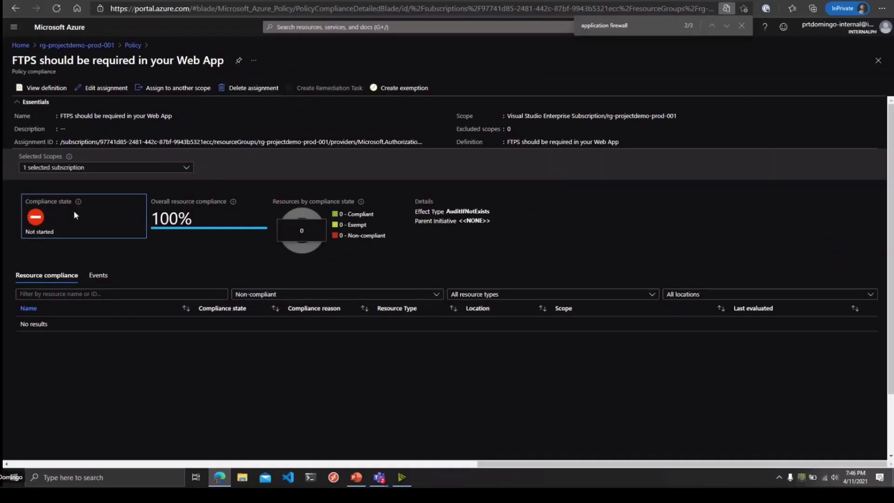
{"action": "left_click", "coordinate": [133, 46]}
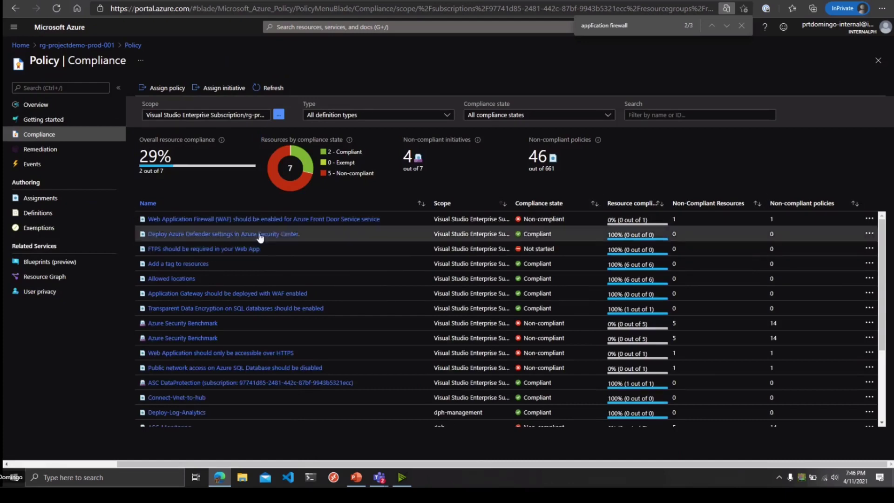
{"action": "left_click", "coordinate": [234, 219]}
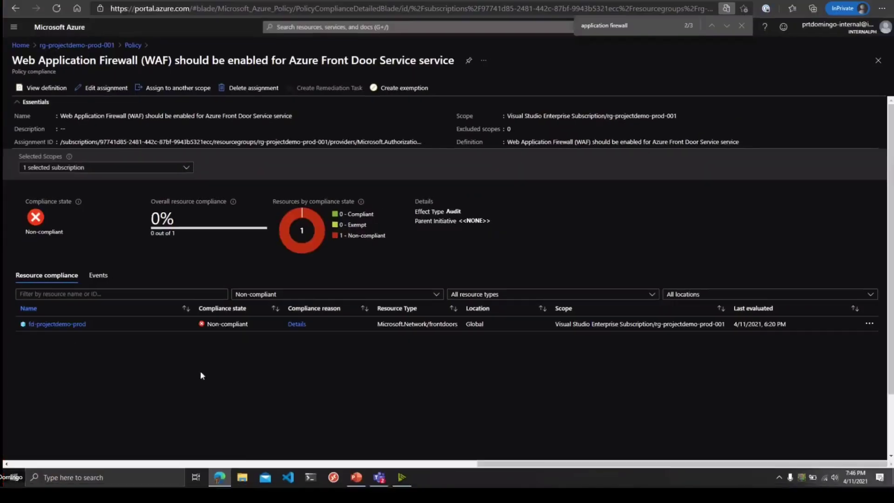
{"action": "left_click", "coordinate": [133, 45]}
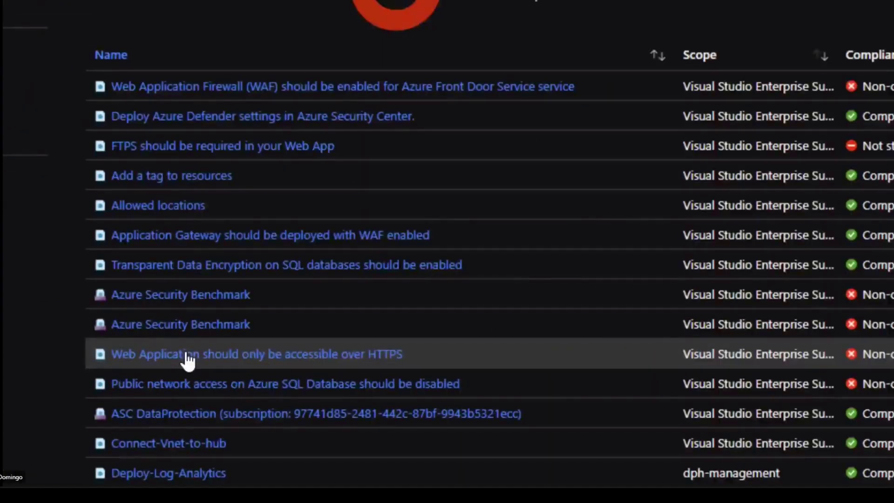
Examine the "Web Application should only be accessible over HTTPS" policy and the compliance of its resource app-projectdemo, and return to the compliance list
{"action": "left_click", "coordinate": [187, 361]}
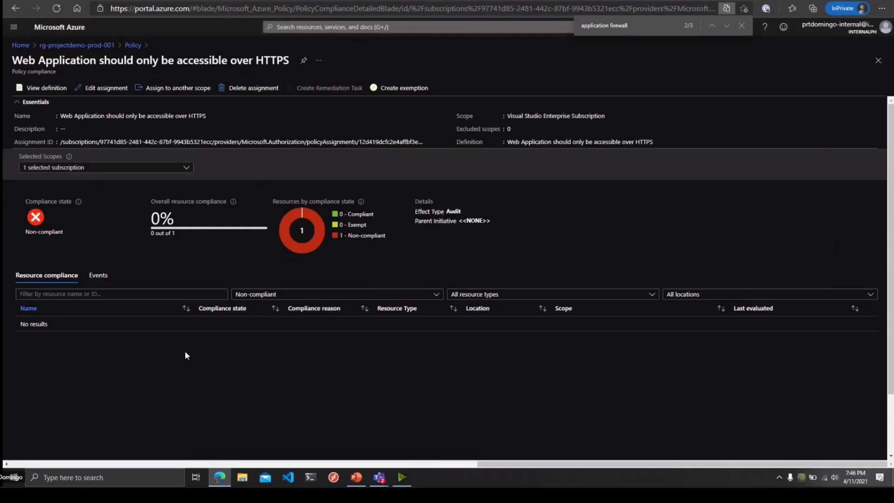
{"action": "key", "text": "ctrl+2"}
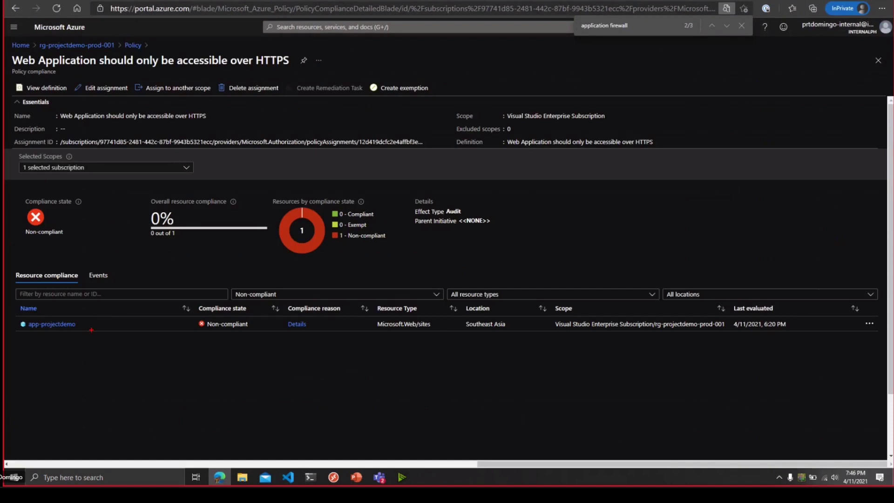
{"action": "key", "text": "Escape"}
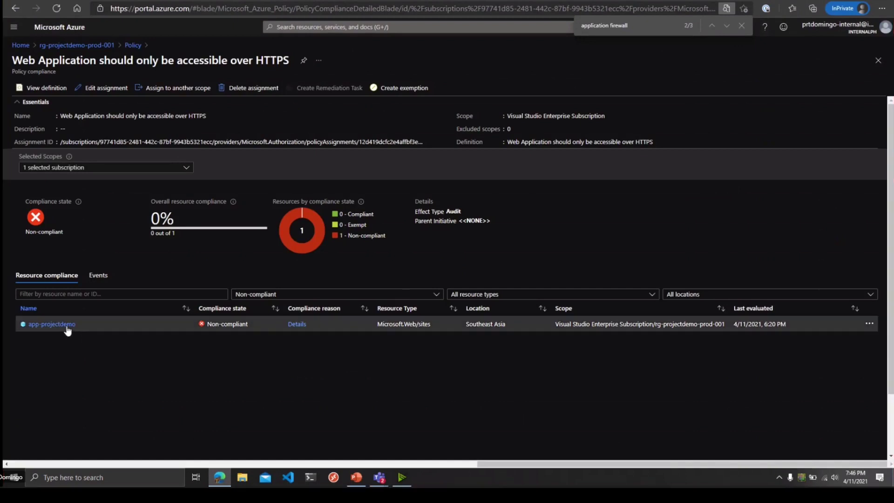
{"action": "left_click", "coordinate": [68, 329]}
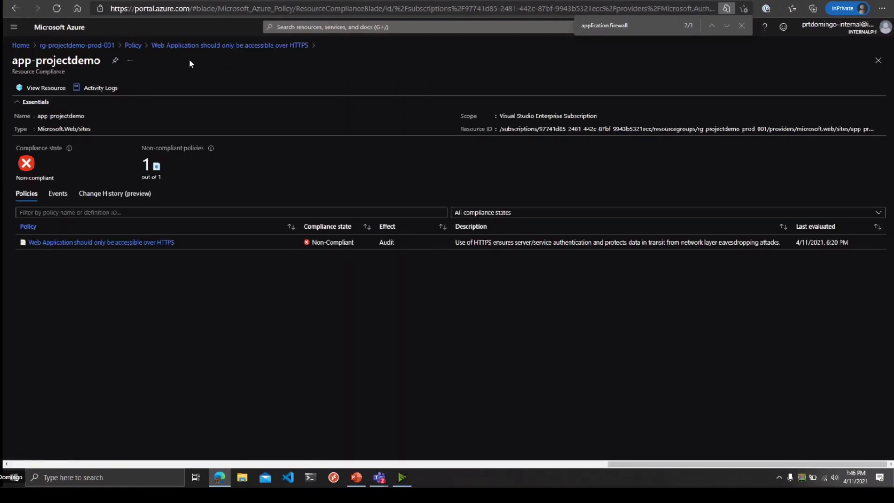
{"action": "key", "text": "ctrl+2"}
{"action": "mouse_move", "coordinate": [8, 131]}
{"action": "left_mouse_down"}
{"action": "mouse_move", "coordinate": [451, 251]}
{"action": "mouse_move", "coordinate": [538, 303]}
{"action": "left_mouse_up"}
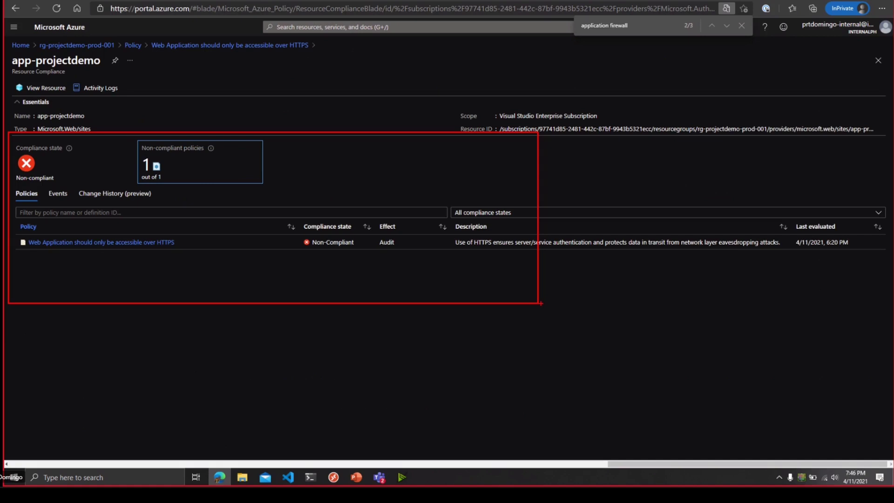
{"action": "key", "text": "Escape"}
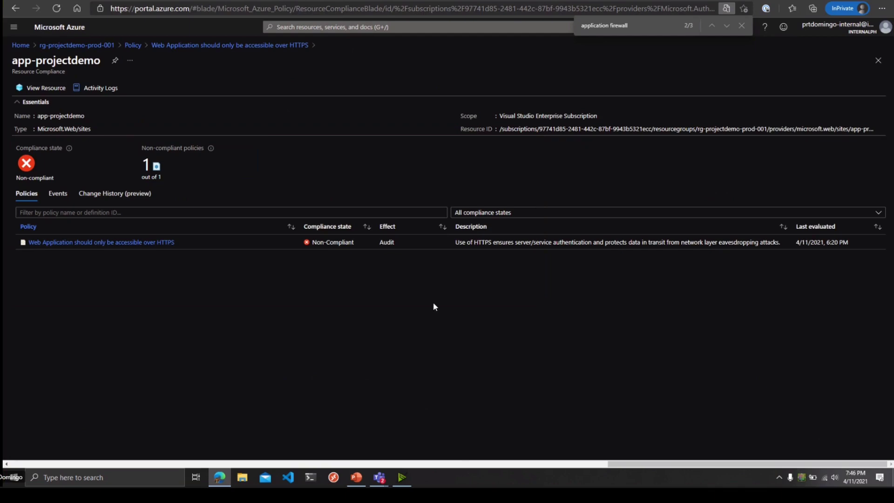
{"action": "left_click", "coordinate": [133, 46]}
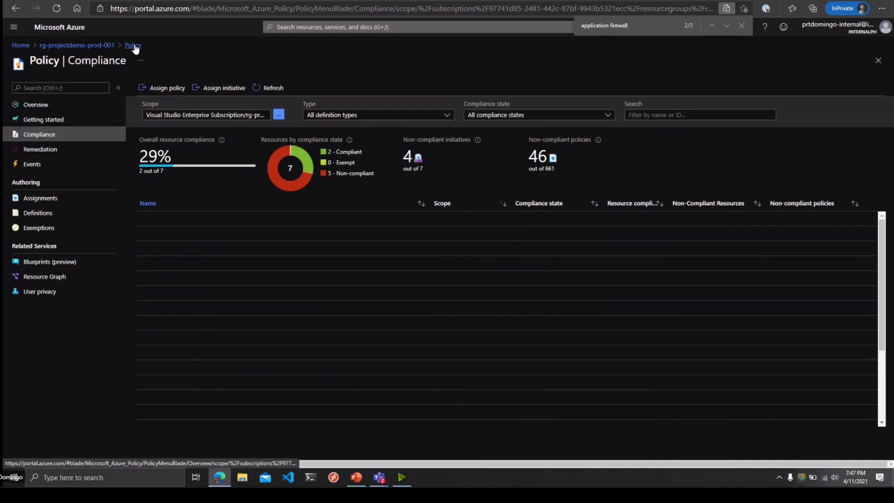
Switch to PowerPoint and start the slide show at slide 11, Azure Policy Effects
{"action": "left_click", "coordinate": [361, 480]}
{"action": "scroll", "coordinate": [476, 277], "scroll_direction": "down", "scroll_amount": 2}
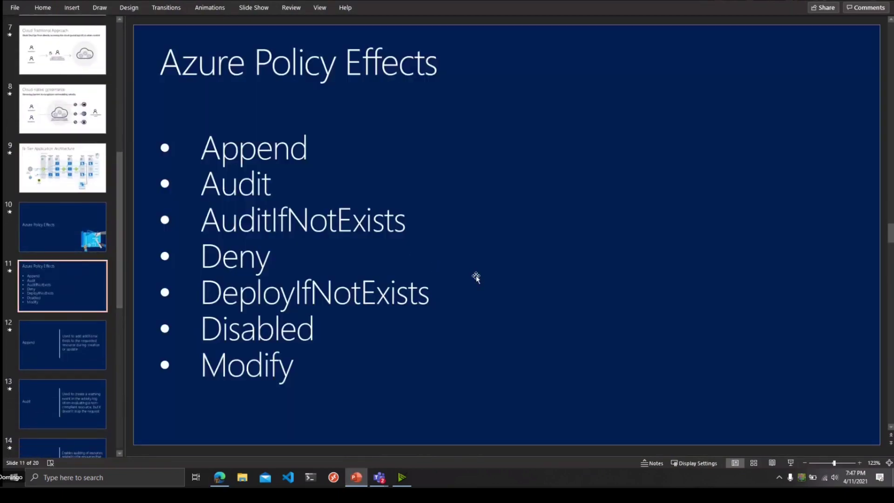
{"action": "left_click", "coordinate": [792, 463]}
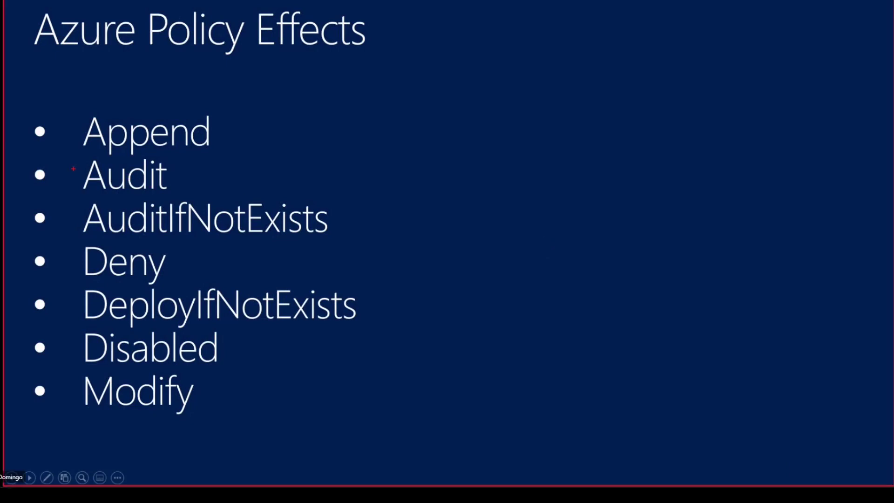
Outline the effects Audit, AuditIfNotExists, Deny, Disabled, Modify, DeployIfNotExists and Append on the slide, and erase the markings
{"action": "mouse_move", "coordinate": [70, 162]}
{"action": "left_mouse_down"}
{"action": "mouse_move", "coordinate": [336, 216]}
{"action": "mouse_move", "coordinate": [346, 238]}
{"action": "left_mouse_up"}
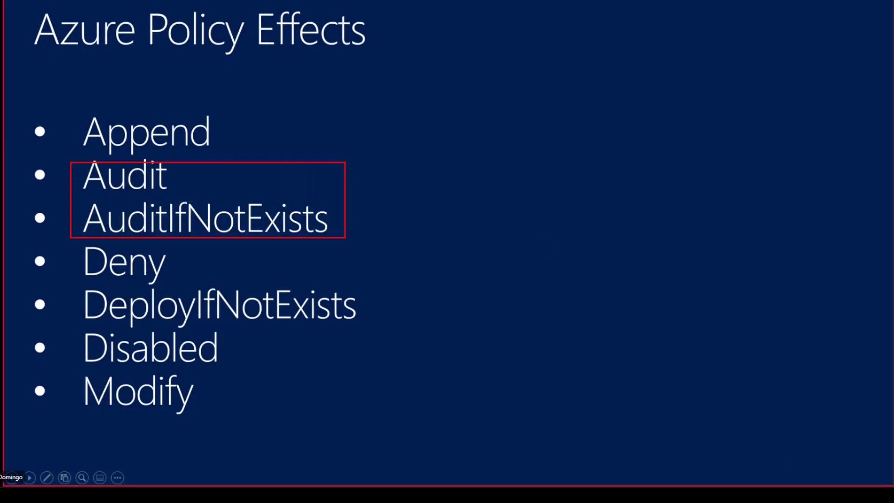
{"action": "left_click_drag", "start_coordinate": [76, 249], "coordinate": [192, 280]}
{"action": "left_click_drag", "start_coordinate": [78, 332], "coordinate": [259, 373]}
{"action": "left_click_drag", "start_coordinate": [68, 380], "coordinate": [254, 427]}
{"action": "left_click_drag", "start_coordinate": [83, 291], "coordinate": [389, 321]}
{"action": "left_click_drag", "start_coordinate": [79, 106], "coordinate": [261, 157]}
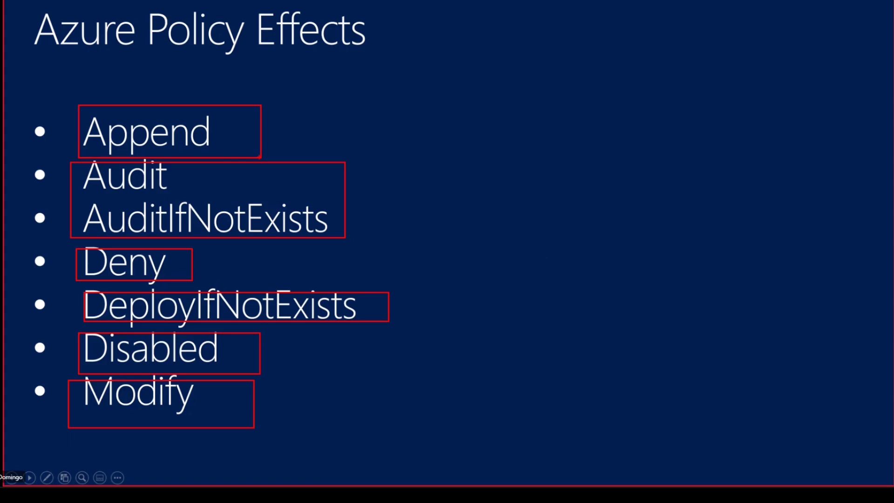
{"action": "key", "text": "e"}
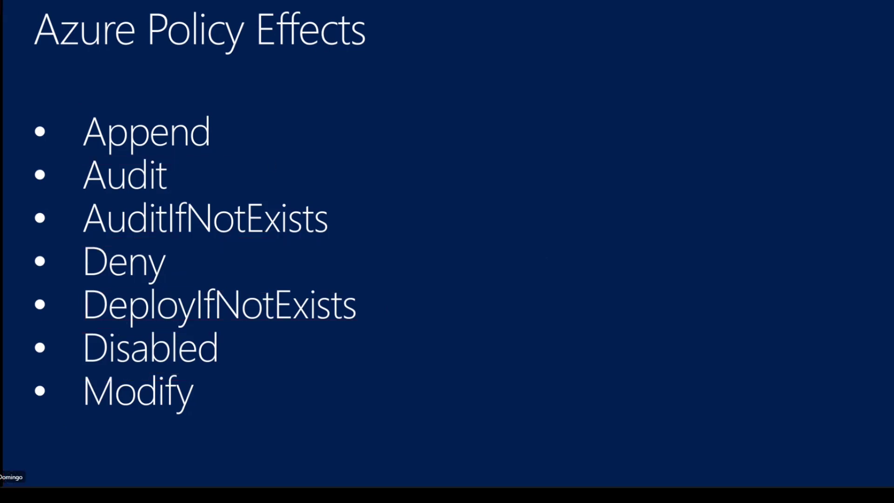
Mark the Deny and DeployIfNotExists effects together, erase the marking and magnify the slide briefly
{"action": "left_click_drag", "start_coordinate": [75, 240], "coordinate": [371, 326]}
{"action": "key", "text": "e"}
{"action": "key", "text": "super+plus"}
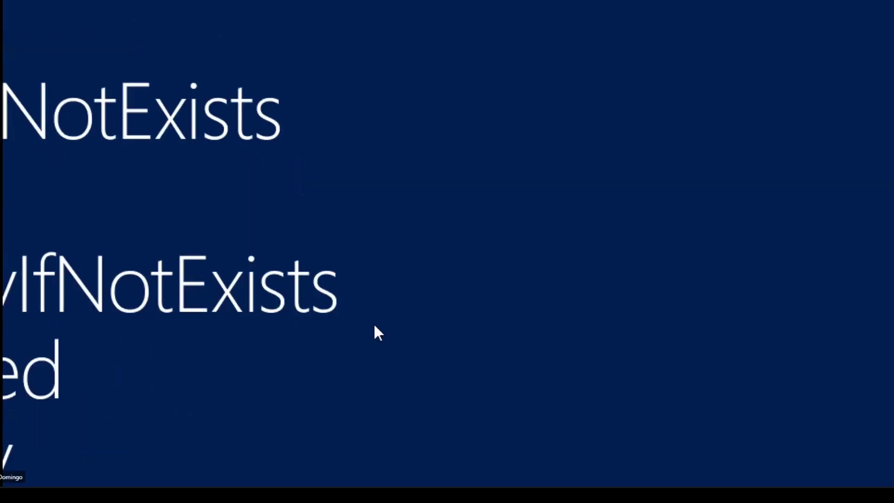
{"action": "key", "text": "super+minus"}
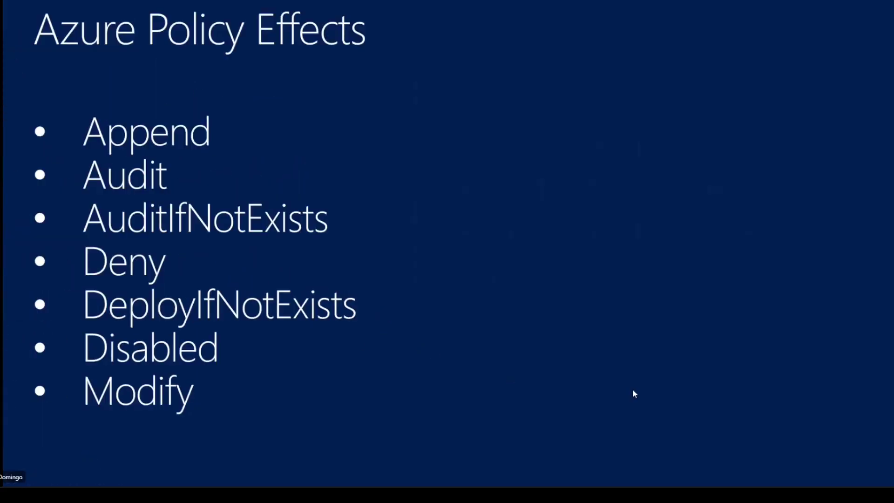
End the slide show and switch back to the Policy Compliance page in the Azure portal
{"action": "key", "text": "Escape"}
{"action": "key", "text": "Down"}
{"action": "left_click", "coordinate": [219, 477]}
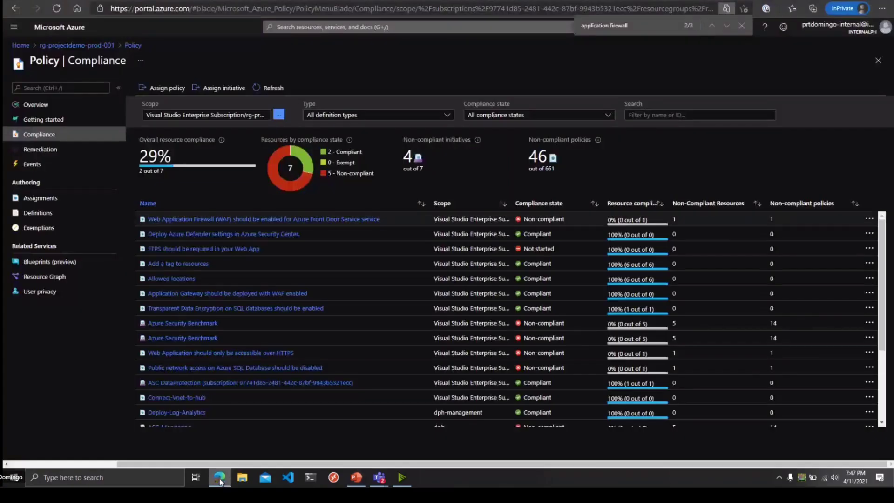
Open the Allowed locations policy assignment for editing and check its allowed locations parameter and basic settings
{"action": "left_click", "coordinate": [183, 278]}
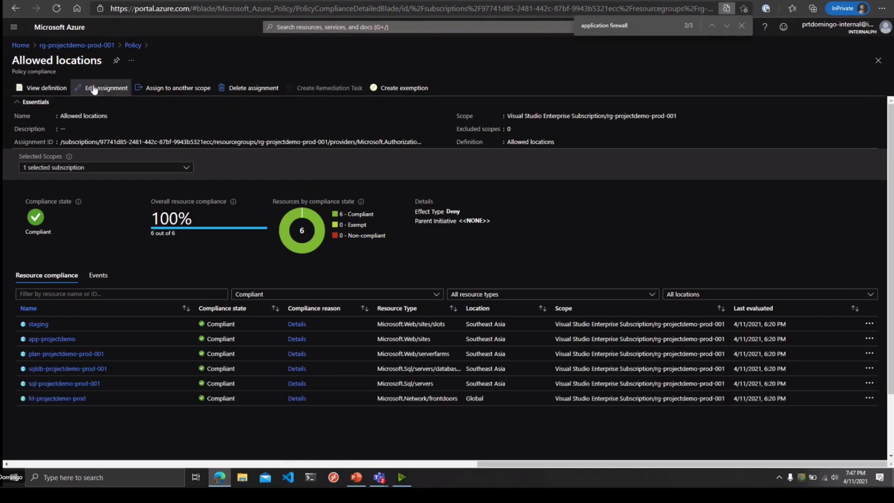
{"action": "left_click", "coordinate": [99, 88]}
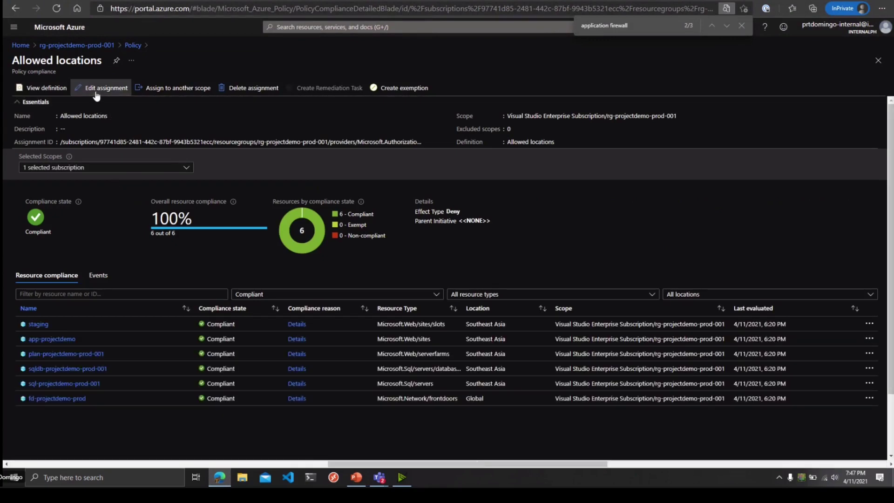
{"action": "left_click", "coordinate": [58, 97]}
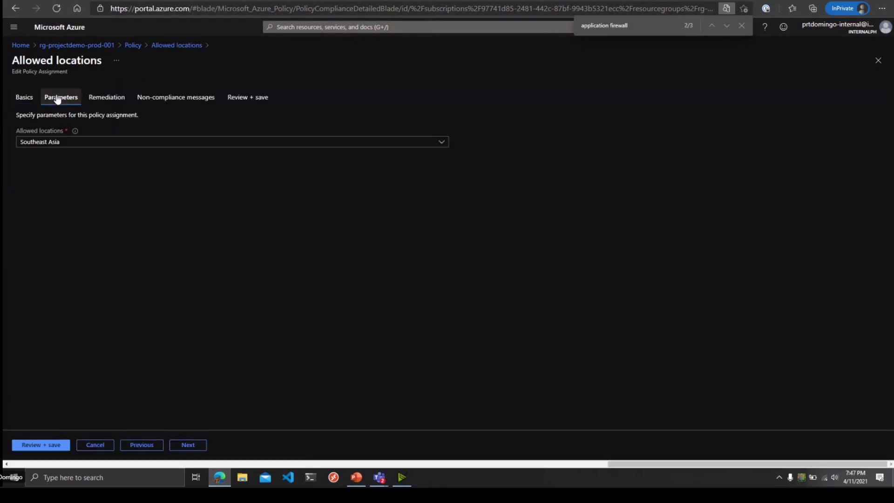
{"action": "left_click", "coordinate": [107, 143]}
{"action": "left_click", "coordinate": [107, 144]}
{"action": "left_click", "coordinate": [302, 203]}
{"action": "left_click", "coordinate": [24, 97]}
Return to the rg-projectdemo-prod-001 resource group and start creating a Web App in it
{"action": "left_click", "coordinate": [101, 45]}
{"action": "left_click", "coordinate": [154, 89]}
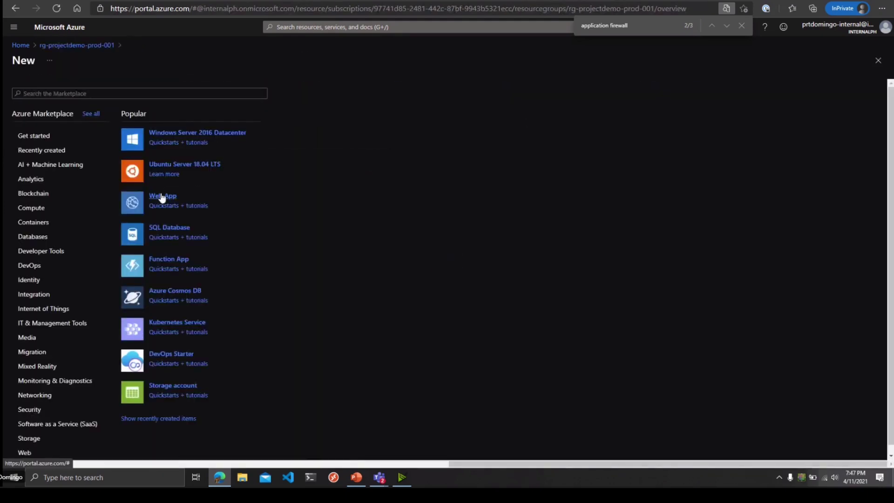
{"action": "left_click", "coordinate": [161, 197]}
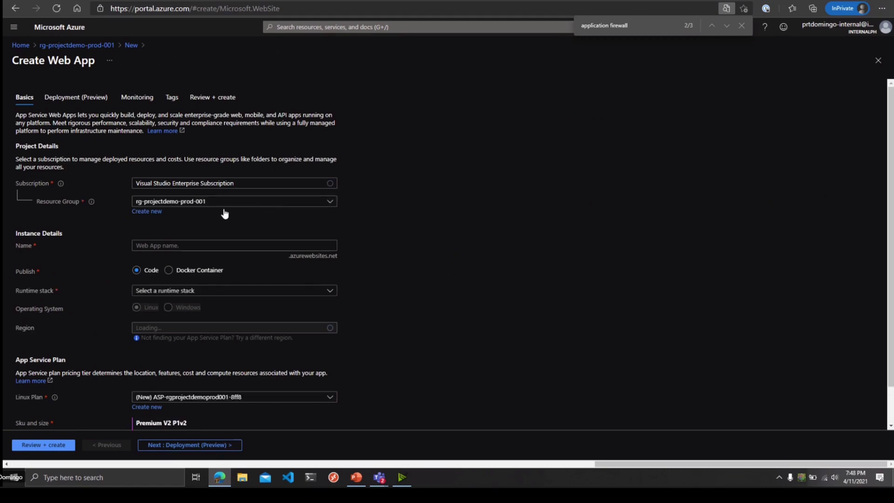
{"action": "scroll", "coordinate": [225, 209], "scroll_direction": "left", "scroll_amount": 10}
{"action": "scroll", "coordinate": [465, 437], "scroll_direction": "right", "scroll_amount": 10}
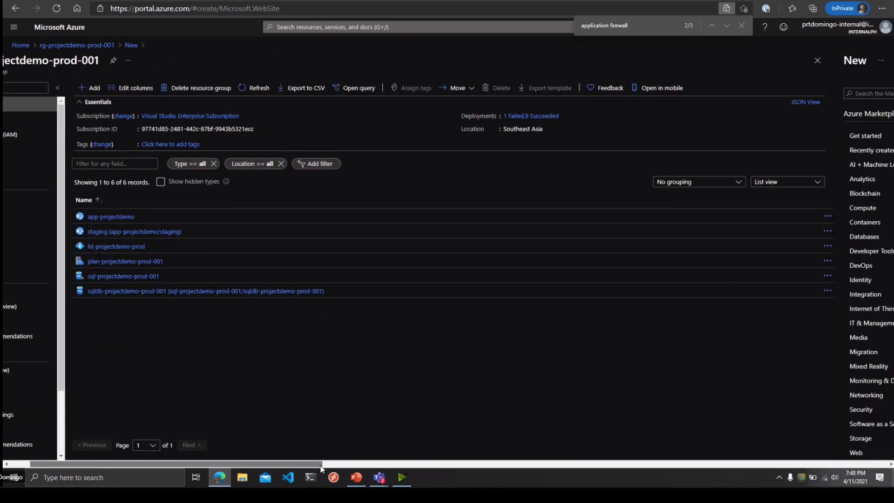
Name the web app samplepolicydemo and choose the Java 11 runtime stack with Windows as the operating system
{"action": "left_click", "coordinate": [224, 245]}
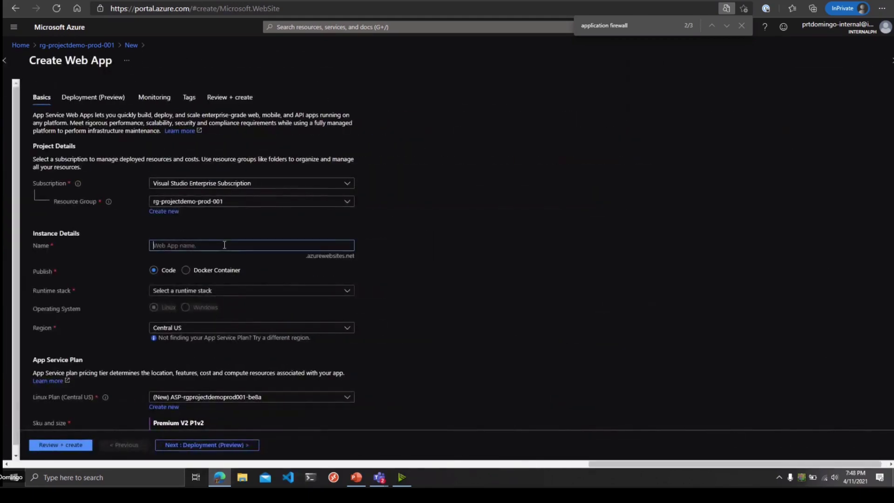
{"action": "type", "text": "samplepoli"}
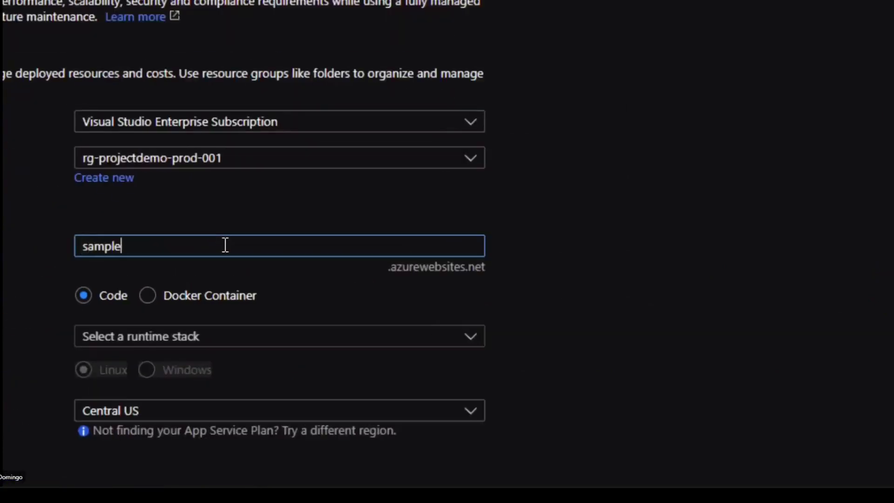
{"action": "type", "text": "cydemo"}
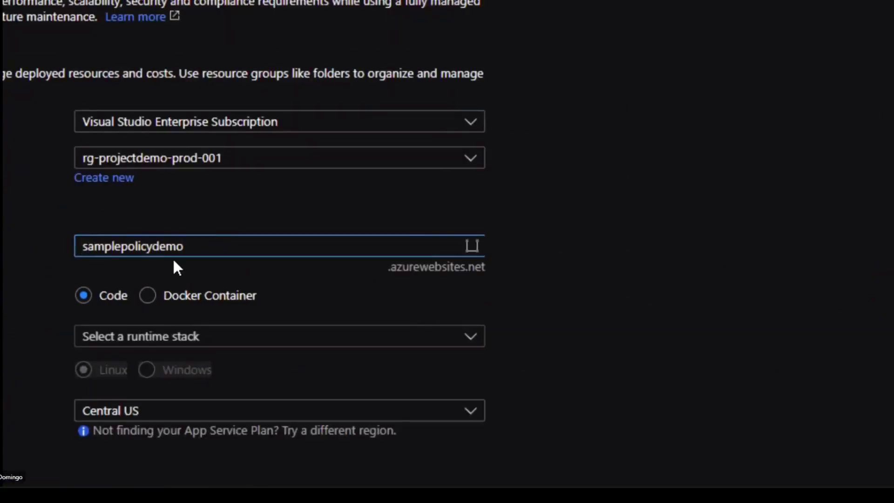
{"action": "left_click", "coordinate": [524, 337]}
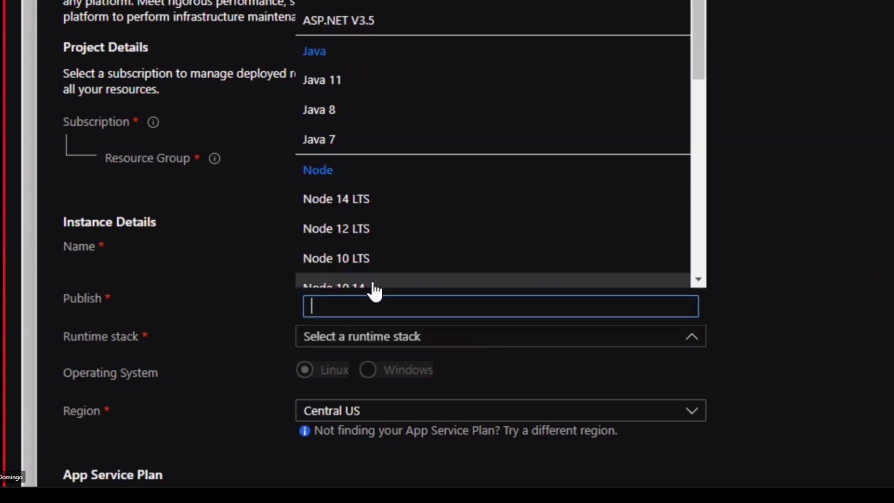
{"action": "left_click", "coordinate": [339, 90]}
{"action": "left_click", "coordinate": [368, 381]}
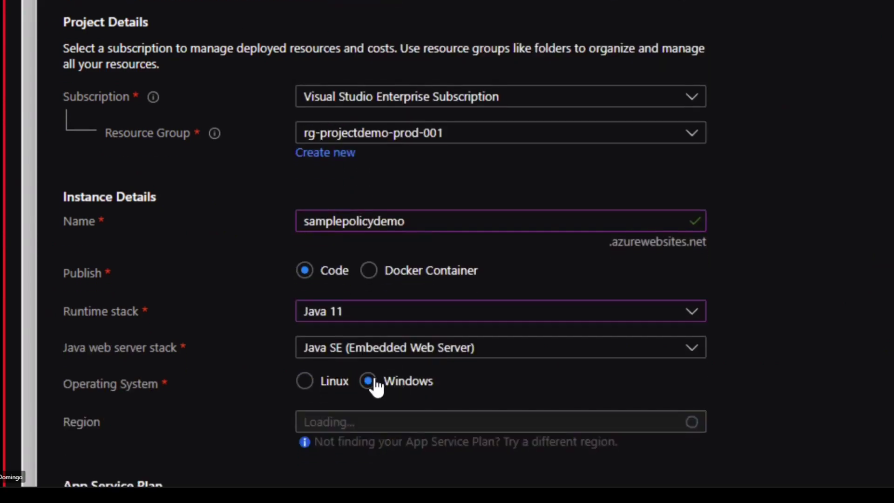
{"action": "scroll", "coordinate": [521, 377], "scroll_direction": "down", "scroll_amount": 1}
{"action": "scroll", "coordinate": [520, 378], "scroll_direction": "down", "scroll_amount": 2}
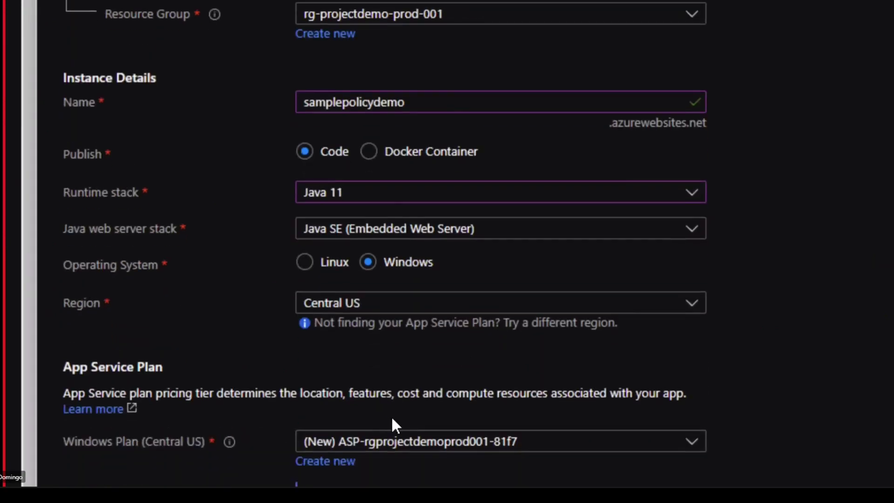
Pass through the deployment and monitoring settings and examine the web app's review summary
{"action": "left_click", "coordinate": [206, 444]}
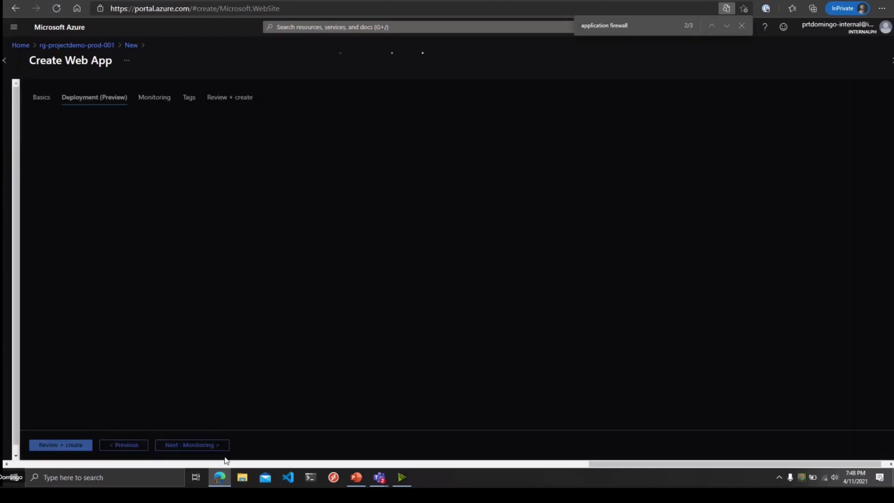
{"action": "left_click", "coordinate": [208, 446]}
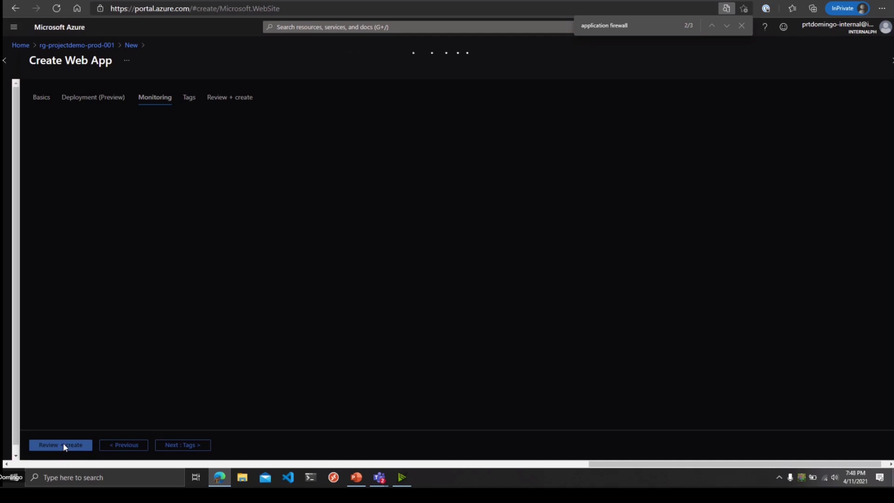
{"action": "left_click", "coordinate": [63, 444]}
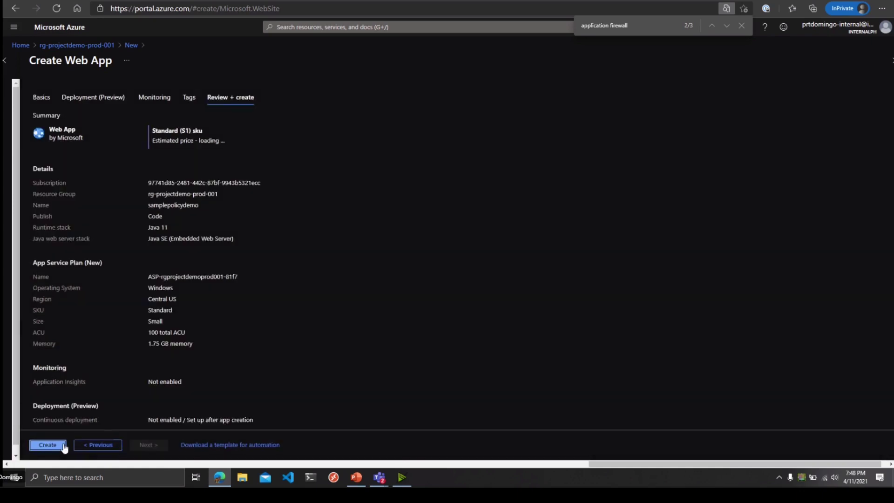
{"action": "key", "text": "ctrl+2"}
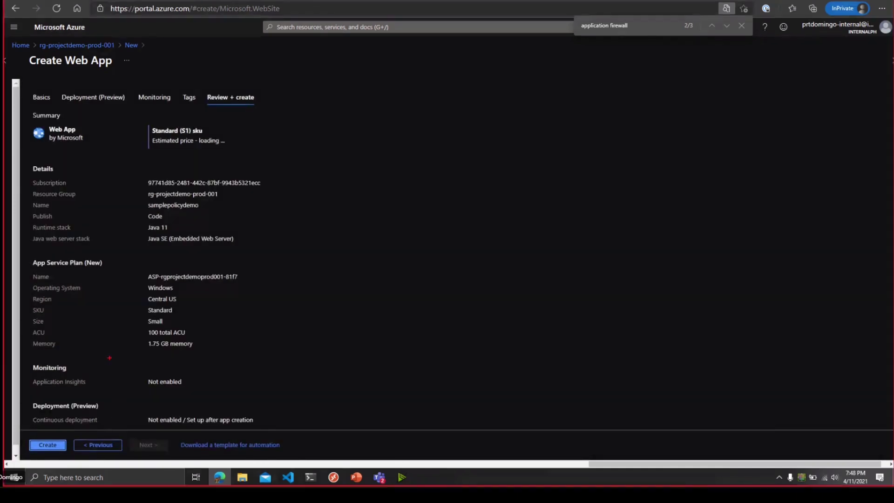
{"action": "key", "text": "Escape"}
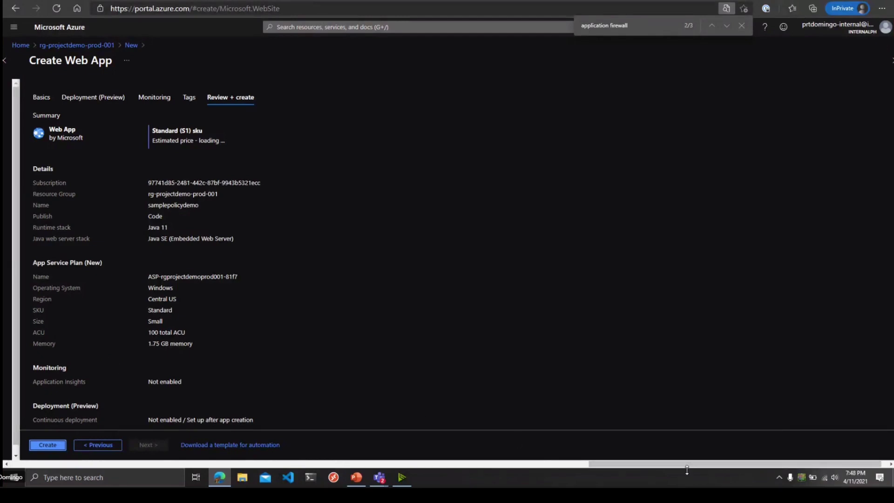
{"action": "left_click_drag", "start_coordinate": [683, 469], "coordinate": [347, 470]}
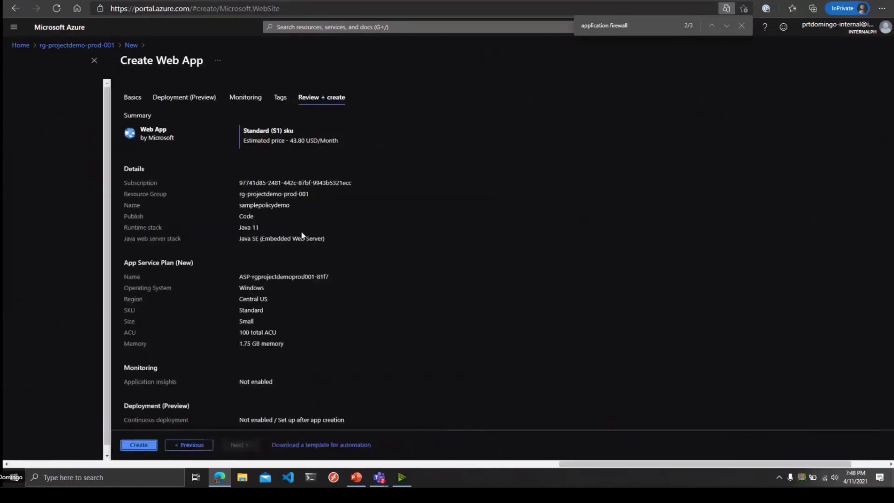
Recheck the web app's basic settings and submit the web app for creation from the review summary
{"action": "left_click", "coordinate": [139, 100]}
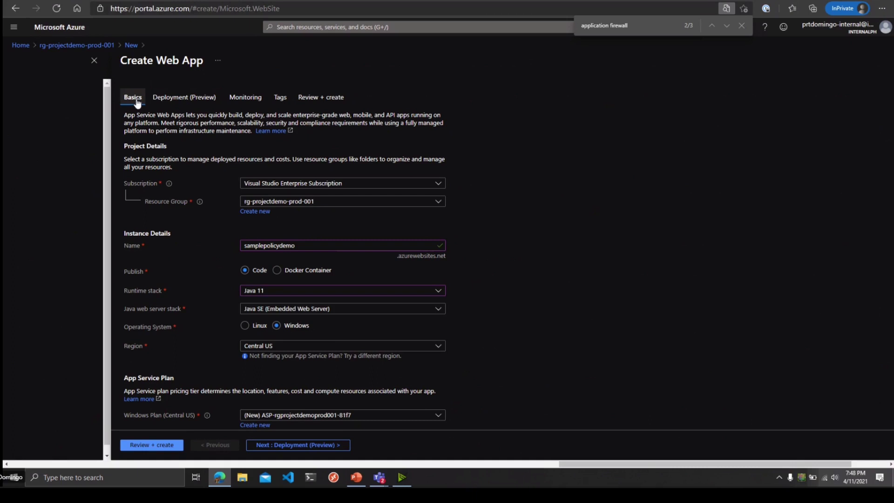
{"action": "left_click", "coordinate": [272, 247]}
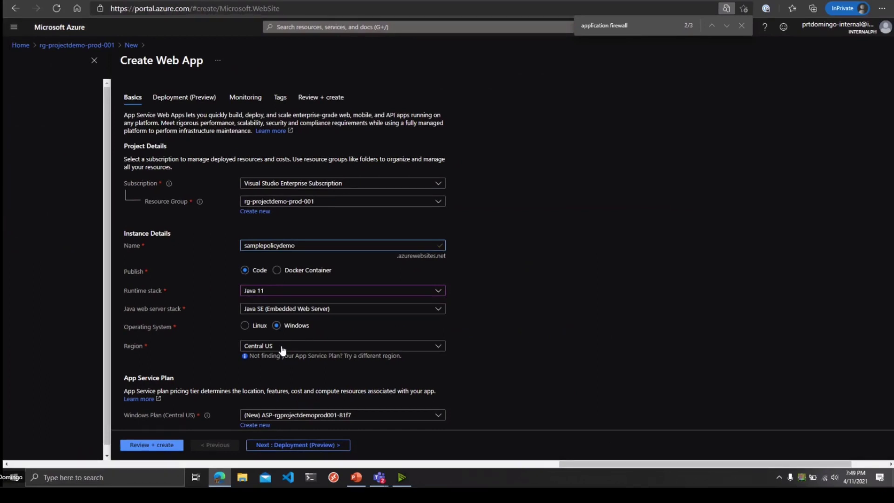
{"action": "left_click", "coordinate": [305, 97]}
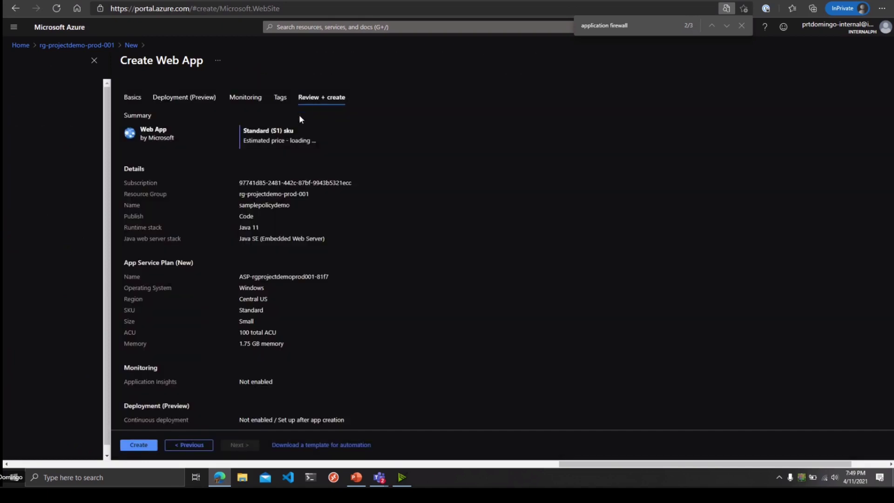
{"action": "left_click", "coordinate": [147, 444]}
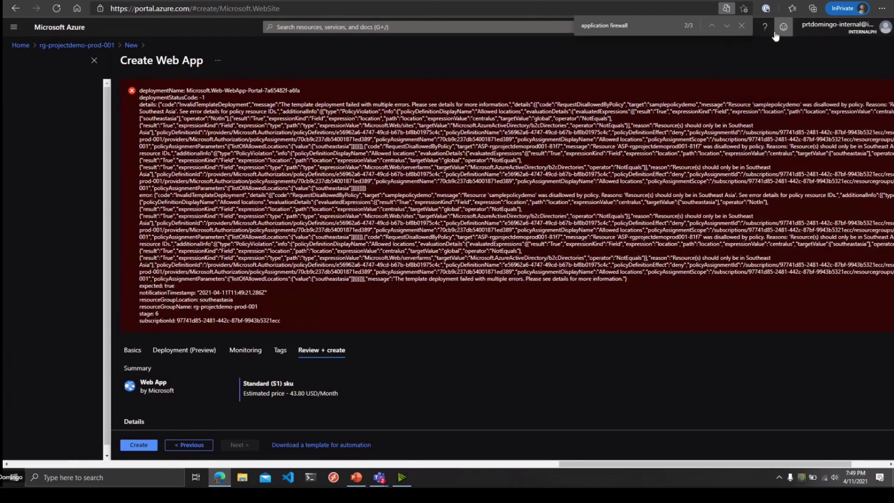
Close the page search and examine the deployment notification and the resource group's activity log
{"action": "left_click", "coordinate": [741, 25]}
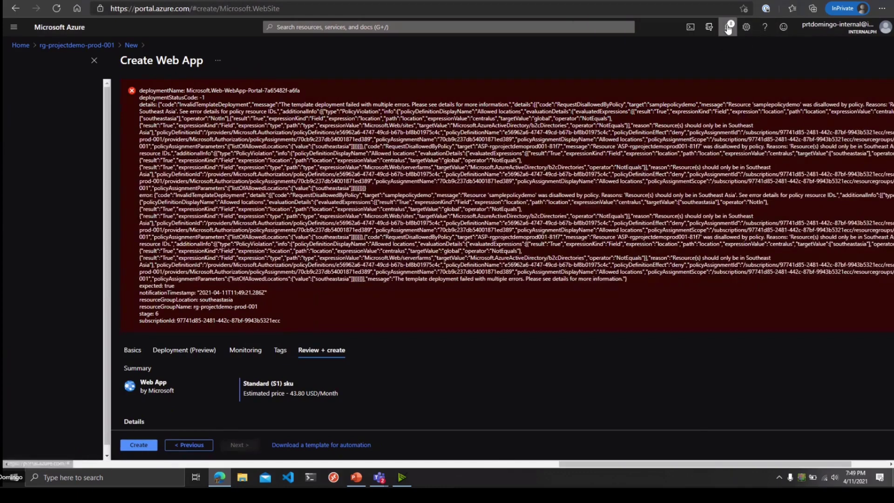
{"action": "left_click", "coordinate": [729, 28]}
{"action": "left_click", "coordinate": [740, 98]}
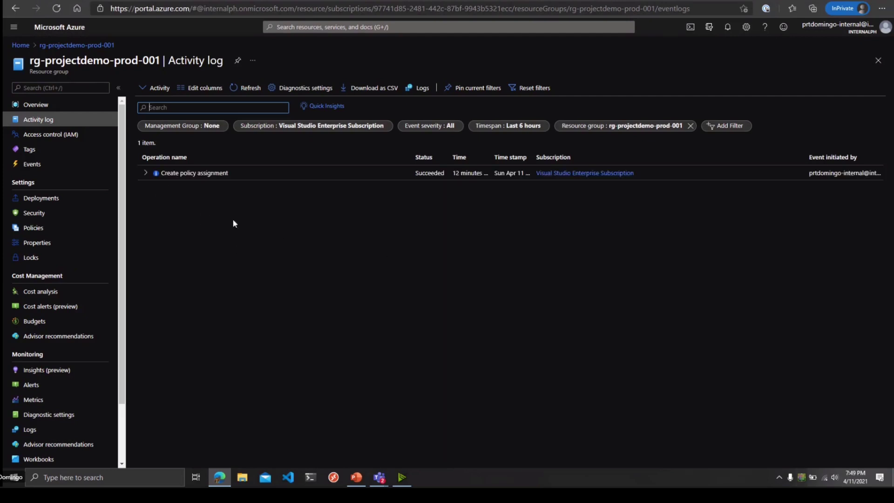
{"action": "left_click", "coordinate": [14, 8]}
{"action": "left_click_drag", "start_coordinate": [440, 106], "coordinate": [442, 116]}
{"action": "left_click", "coordinate": [728, 27]}
{"action": "left_click", "coordinate": [720, 120]}
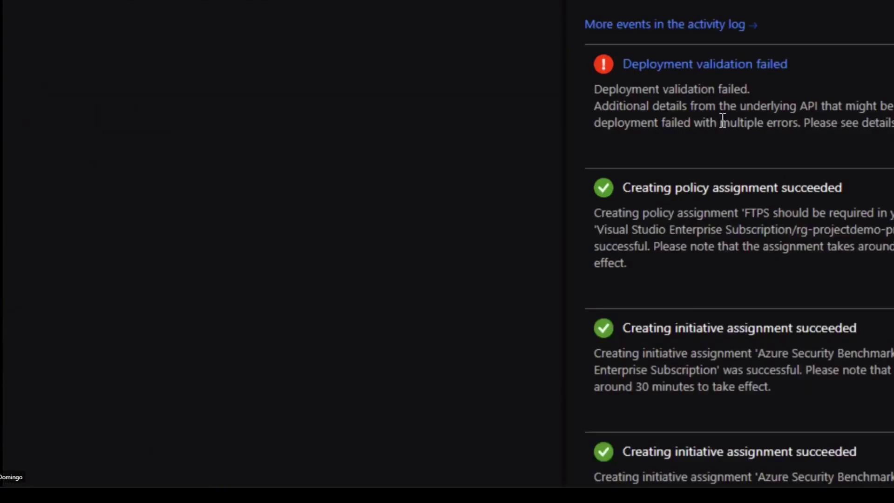
{"action": "left_click", "coordinate": [665, 64]}
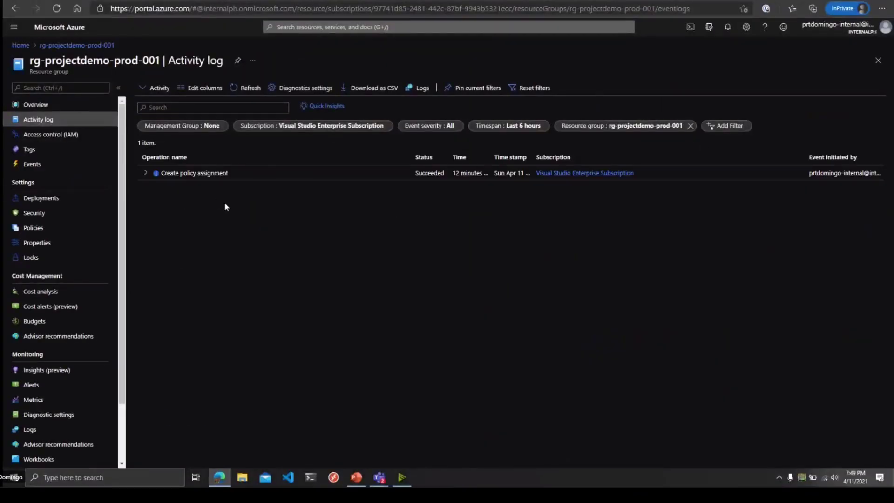
Start creating a storage account in the rg-projectdemo-prod-001 resource group and name it strgpolicydemo
{"action": "left_click", "coordinate": [92, 45]}
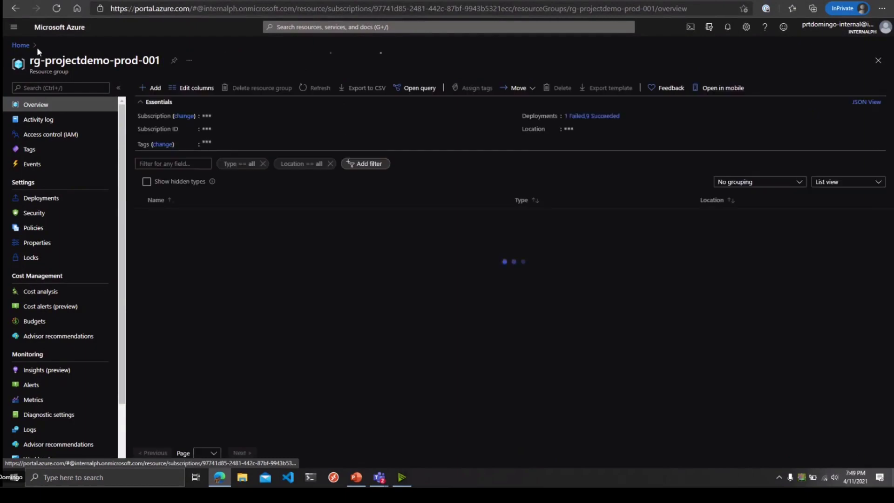
{"action": "left_click", "coordinate": [152, 88]}
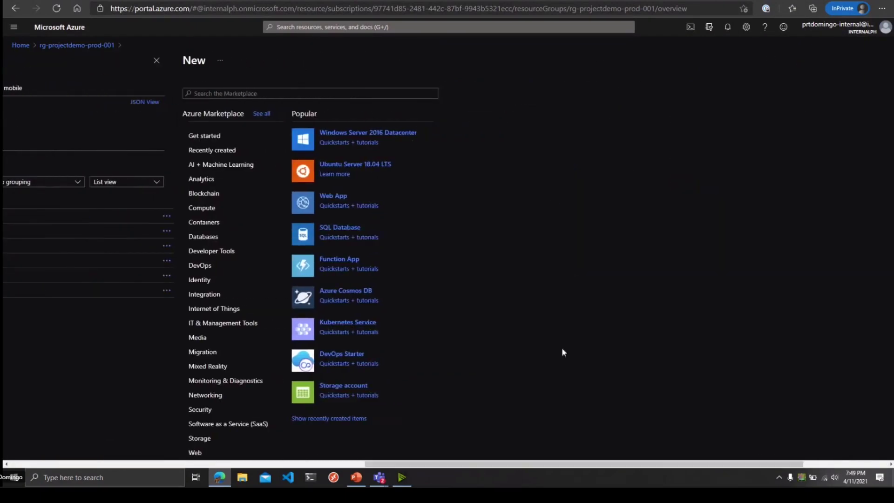
{"action": "left_click", "coordinate": [350, 385]}
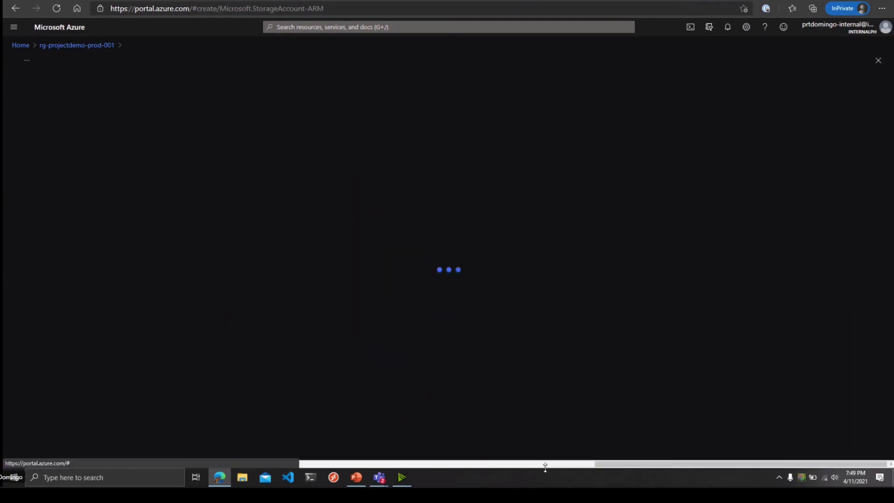
{"action": "left_click", "coordinate": [174, 289]}
{"action": "type", "text": "strgpol"}
{"action": "type", "text": "projdemo"}
Choose a different location for the storage account in its basic settings and continue to the networking settings
{"action": "left_click", "coordinate": [211, 445]}
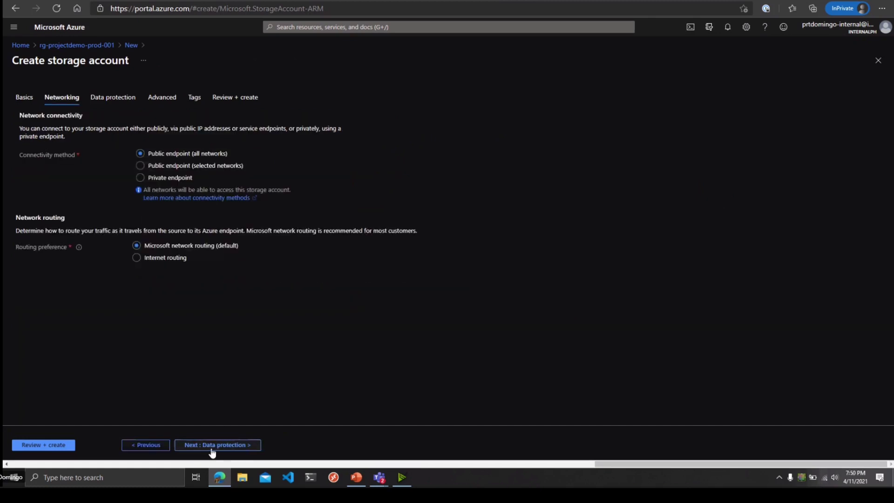
{"action": "left_click", "coordinate": [144, 444]}
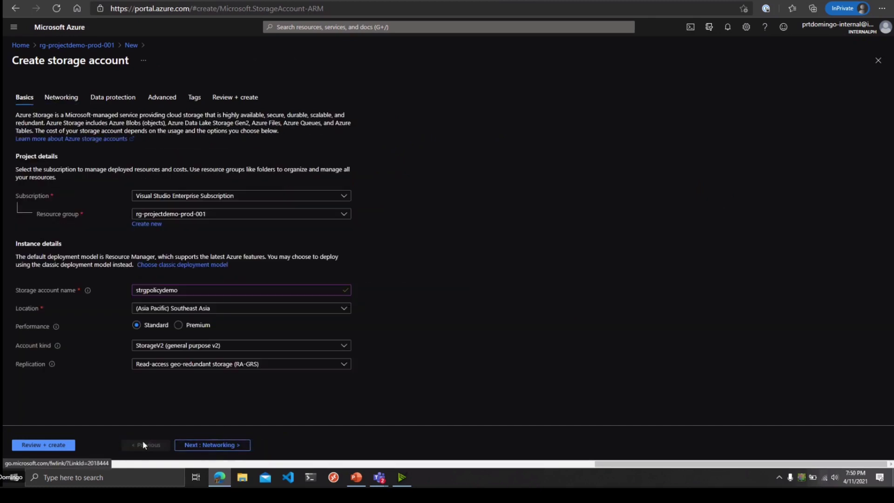
{"action": "left_click", "coordinate": [195, 308]}
{"action": "left_click", "coordinate": [186, 237]}
{"action": "left_click", "coordinate": [226, 445]}
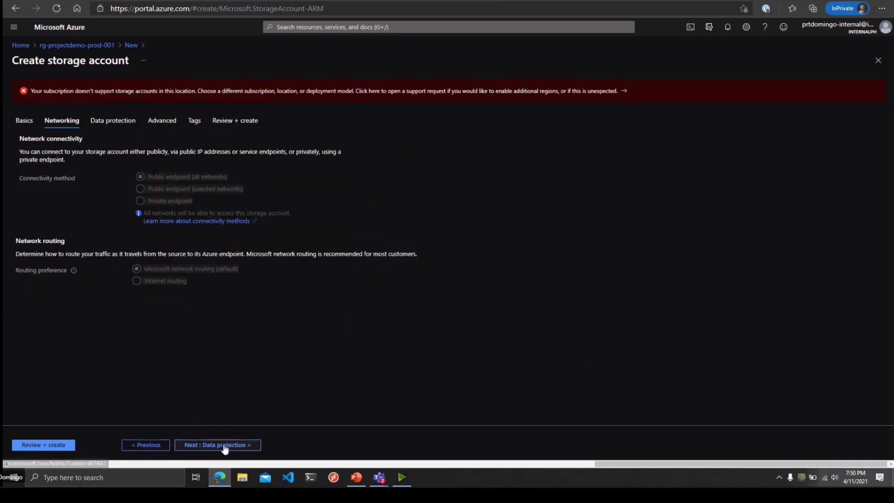
Look through the storage account's data protection and advanced settings, and go back to data protection
{"action": "left_click", "coordinate": [225, 445]}
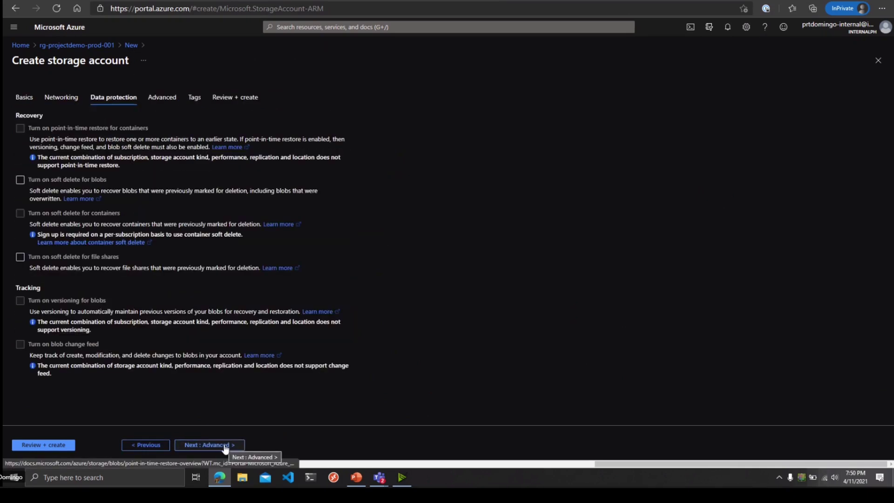
{"action": "left_click", "coordinate": [191, 445]}
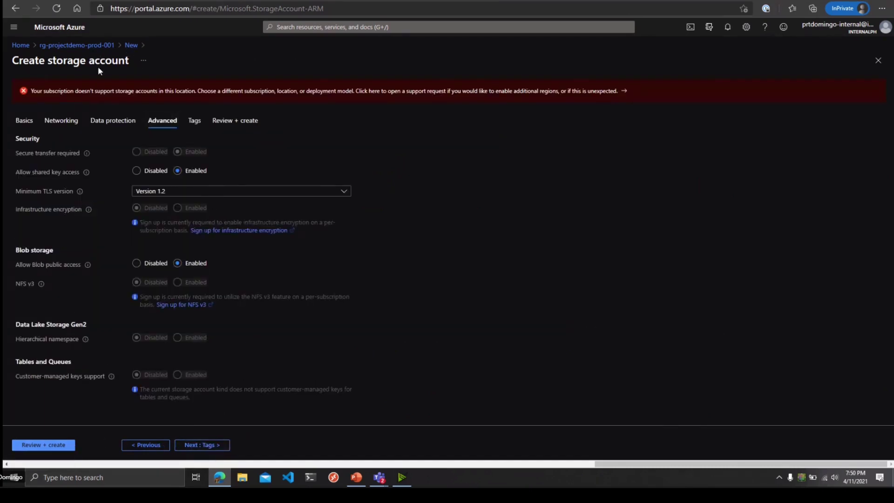
{"action": "left_click", "coordinate": [153, 446]}
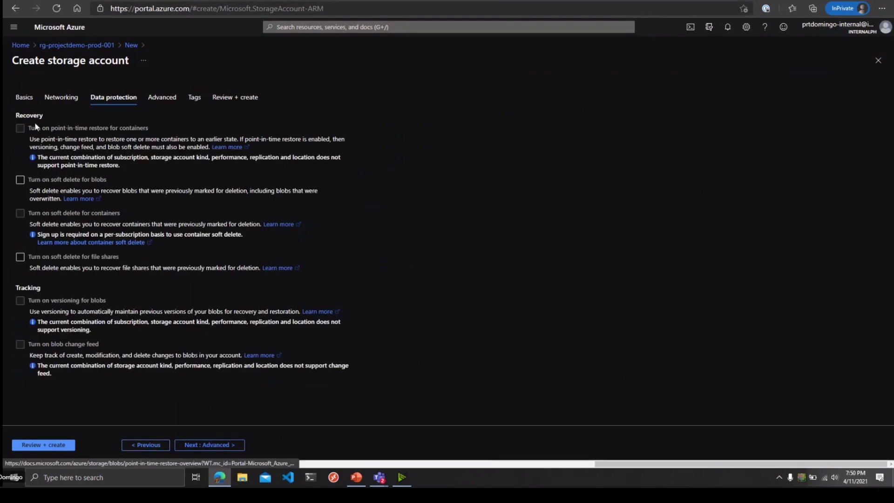
Return to the storage account's basic settings and set its location to (US) East US 2
{"action": "left_click", "coordinate": [23, 94]}
{"action": "left_click", "coordinate": [198, 333]}
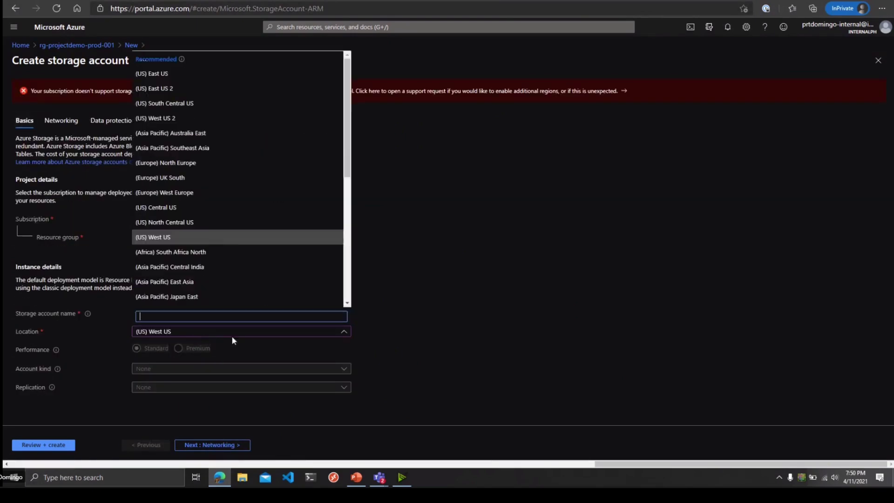
{"action": "left_click", "coordinate": [182, 93]}
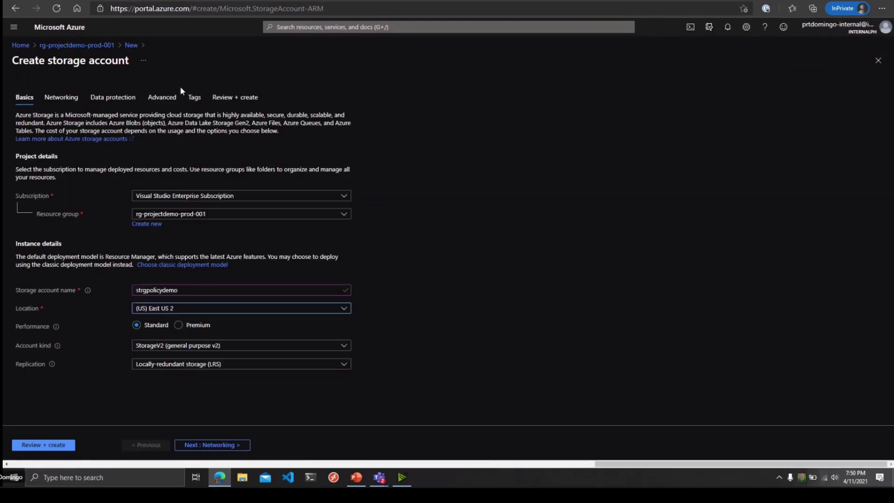
Continue the storage account setup to the final review and open the validation details
{"action": "left_click", "coordinate": [210, 444]}
{"action": "left_click", "coordinate": [226, 446]}
{"action": "left_click", "coordinate": [56, 444]}
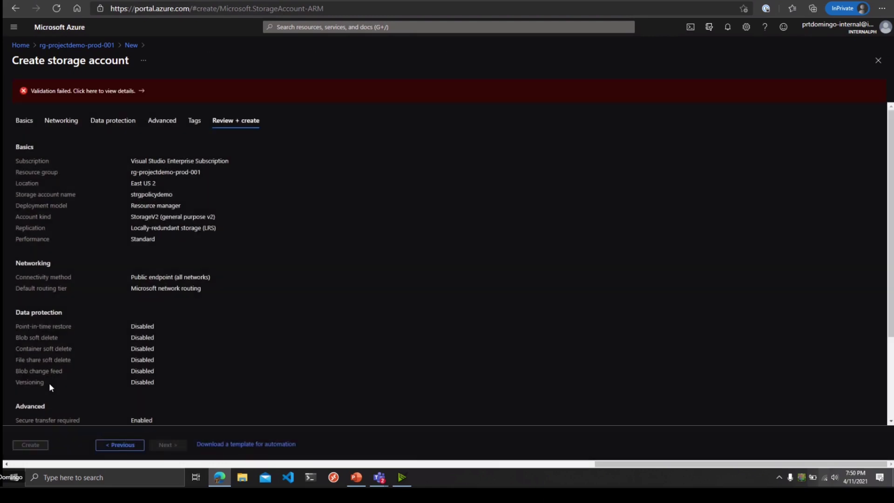
{"action": "left_click", "coordinate": [98, 95]}
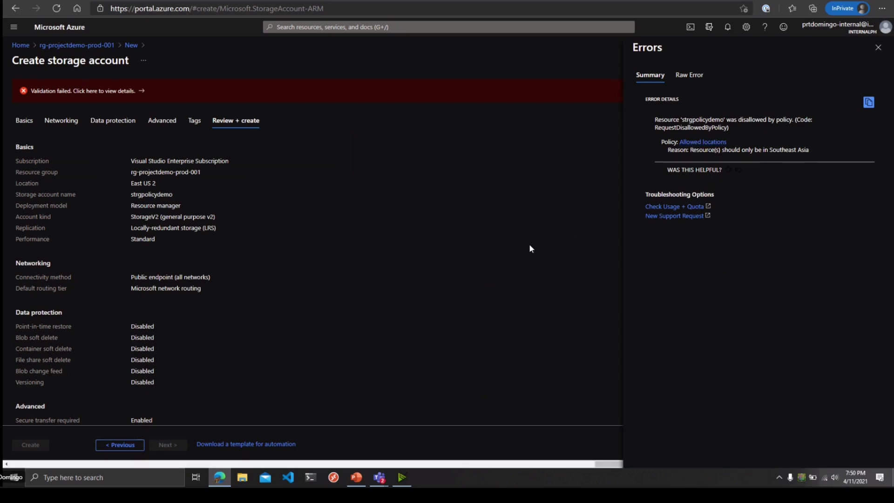
Open the policy compliance of rg-projectdemo-prod-001 and examine the policies in the Deploy-Resource-Diag initiative
{"action": "left_click", "coordinate": [94, 46]}
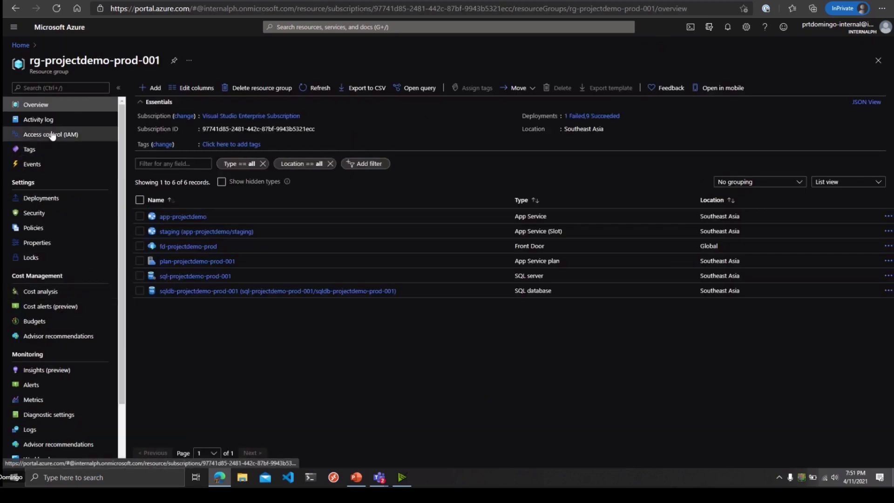
{"action": "left_click", "coordinate": [49, 227]}
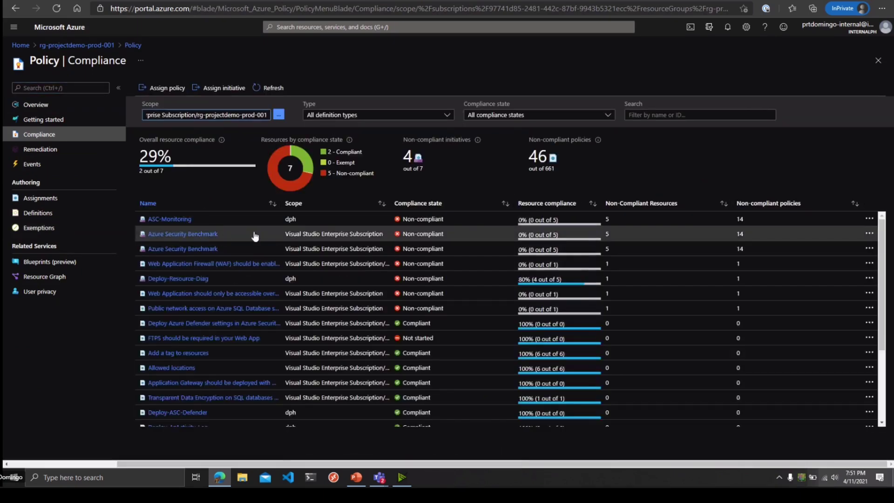
{"action": "left_click", "coordinate": [189, 279]}
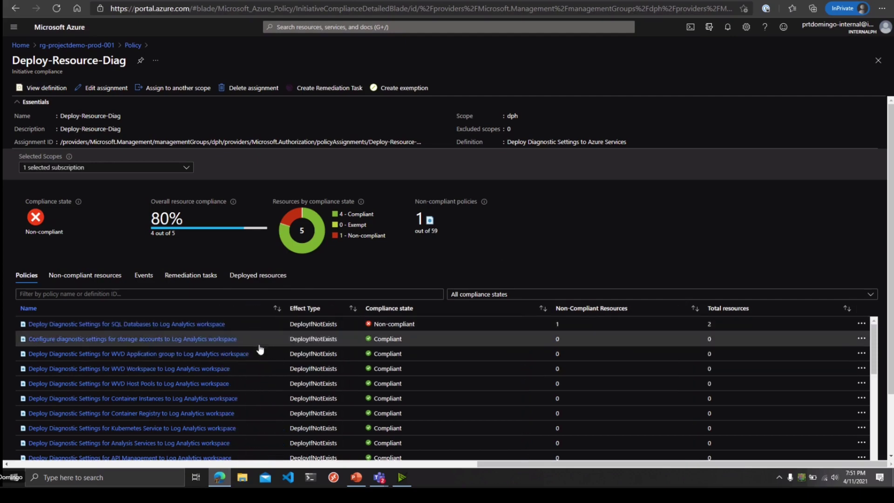
{"action": "scroll", "coordinate": [260, 354], "scroll_direction": "down", "scroll_amount": 5}
{"action": "scroll", "coordinate": [266, 365], "scroll_direction": "down", "scroll_amount": 5}
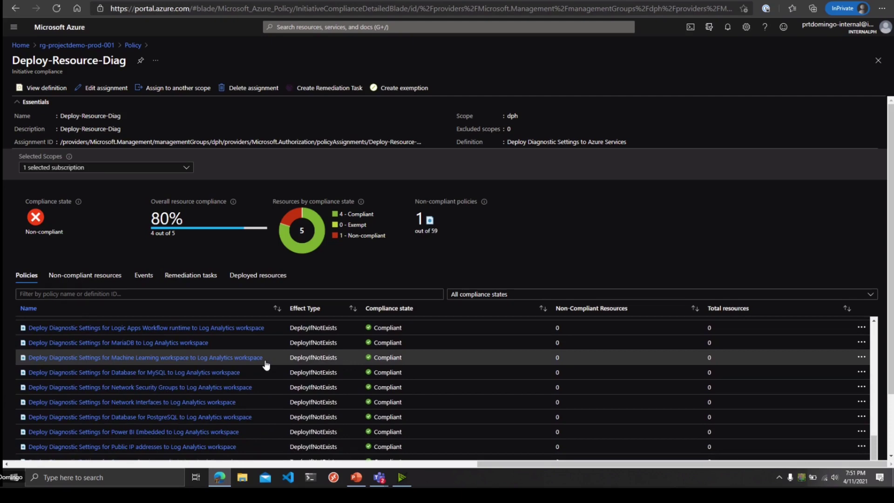
{"action": "scroll", "coordinate": [266, 365], "scroll_direction": "down", "scroll_amount": 5}
Filter the Deploy-Resource-Diag policies successively by Web, SQL Database and Front Door
{"action": "type", "text": "Web App"}
{"action": "key", "text": "ctrl+a"}
{"action": "key", "text": "BackSpace"}
{"action": "type", "text": "Web"}
{"action": "key", "text": "ctrl+a"}
{"action": "type", "text": "W"}
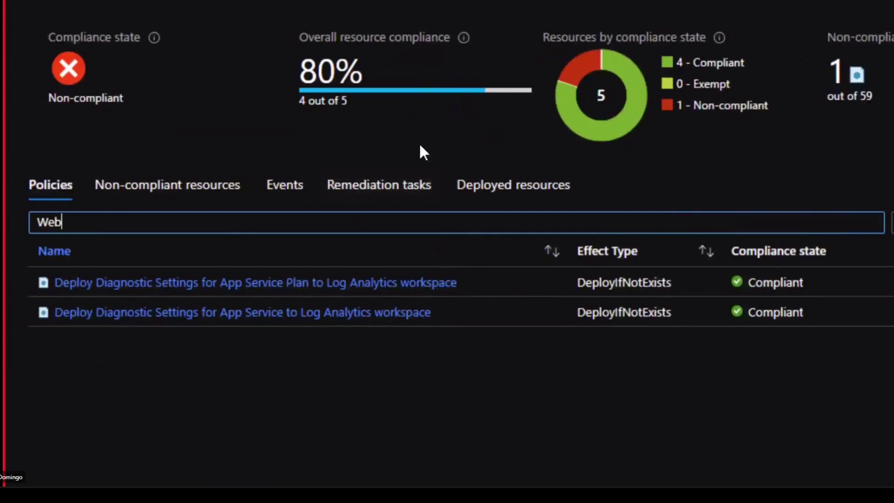
{"action": "double_click", "coordinate": [226, 228]}
{"action": "type", "text": "SQL Database"}
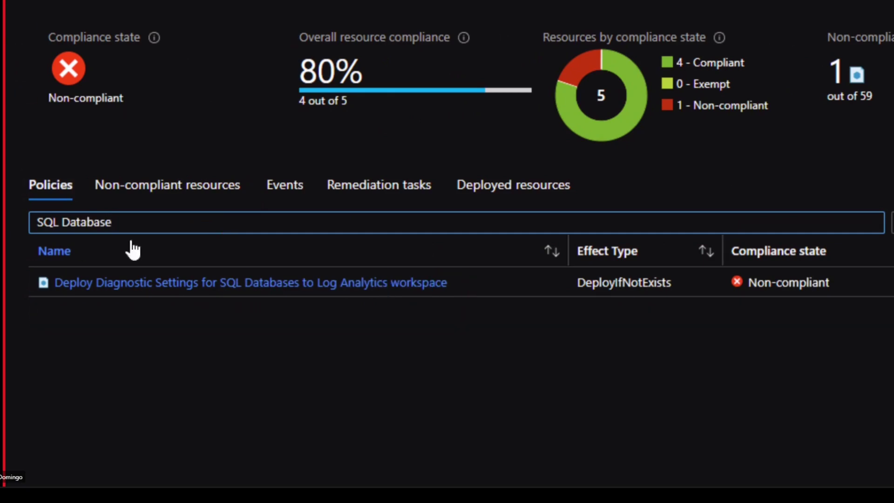
{"action": "triple_click", "coordinate": [183, 221]}
{"action": "type", "text": "Front"}
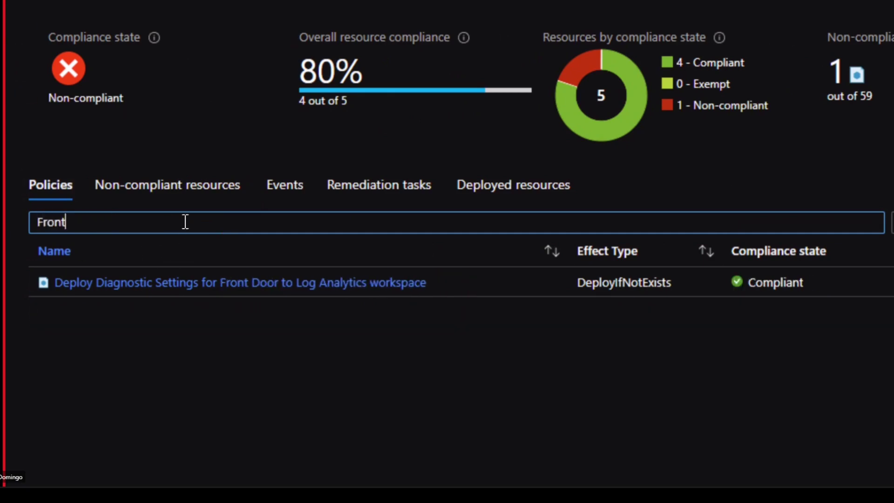
{"action": "type", "text": " Door"}
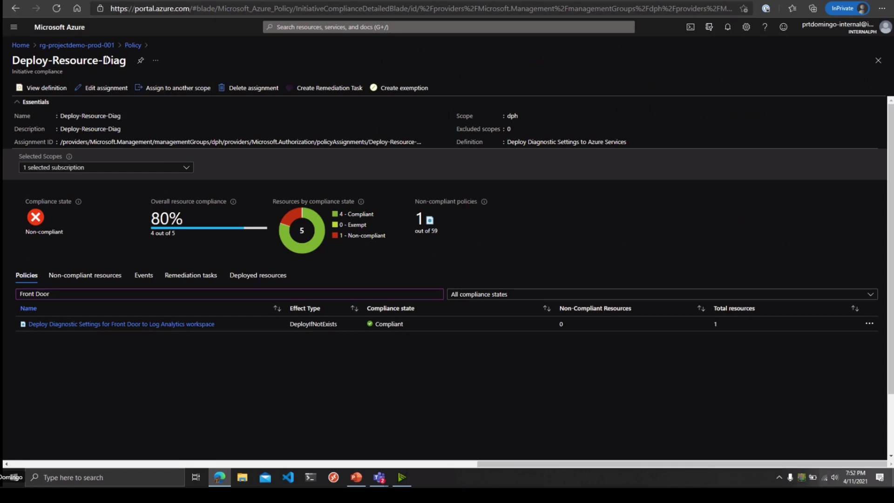
Show the activity log of the app-projectdemo App Service in rg-projectdemo-prod-001 for the last week
{"action": "left_click", "coordinate": [98, 45]}
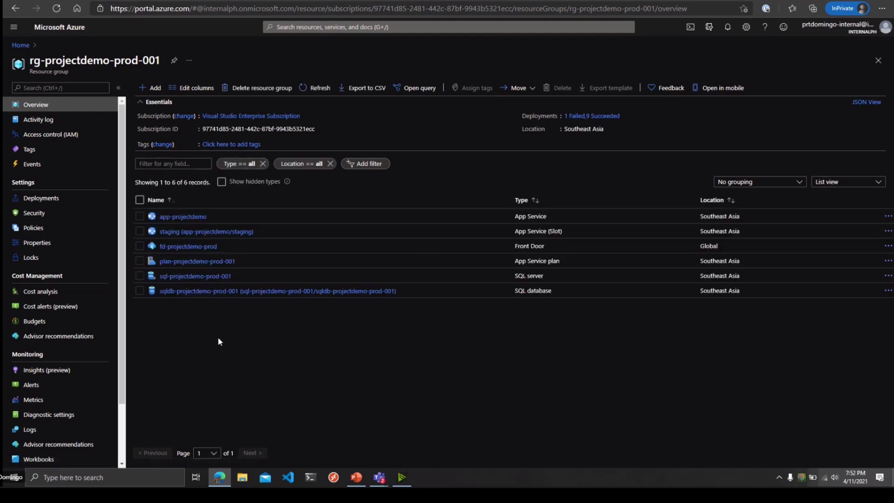
{"action": "left_click", "coordinate": [181, 217]}
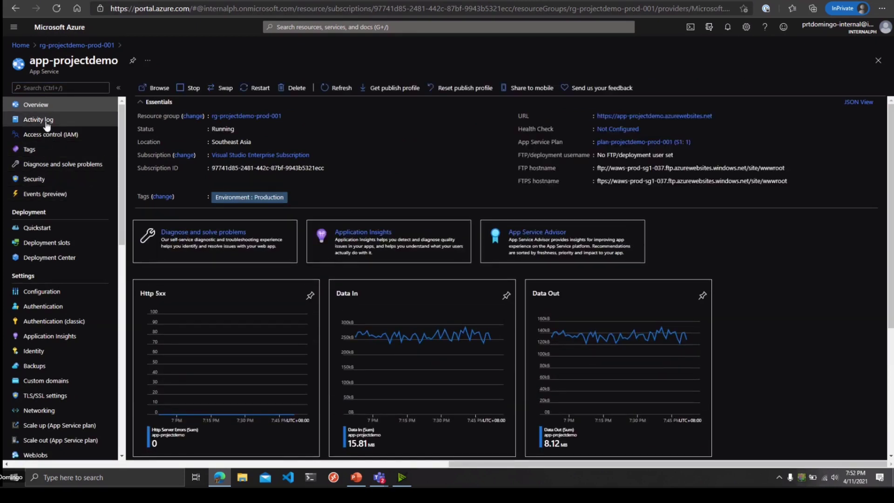
{"action": "left_click", "coordinate": [46, 123]}
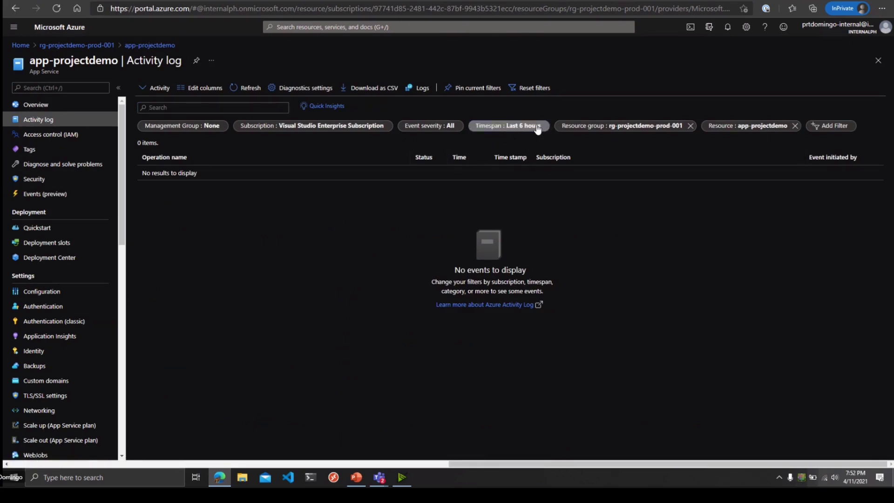
{"action": "left_click", "coordinate": [520, 134]}
{"action": "left_click", "coordinate": [500, 198]}
{"action": "left_click", "coordinate": [504, 254]}
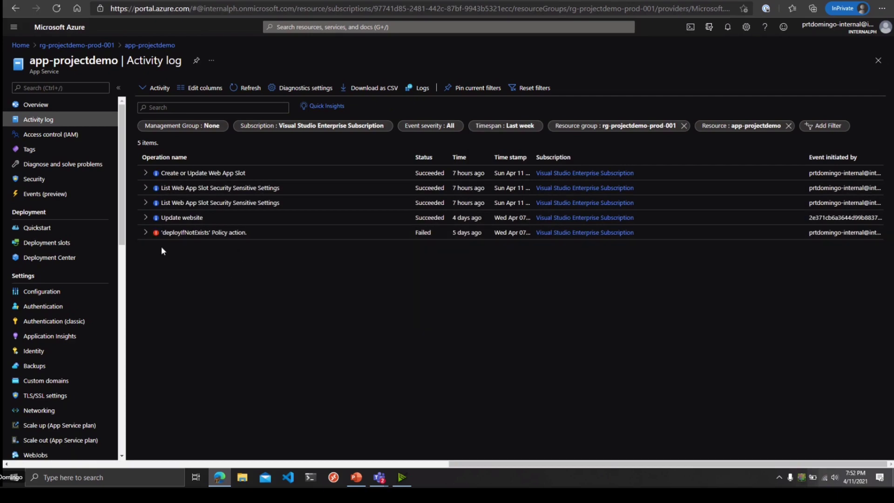
Expand the Update website, security settings and deployIfNotExists operations, and temporarily mark who initiated the diagnostic setting events
{"action": "left_click", "coordinate": [145, 219]}
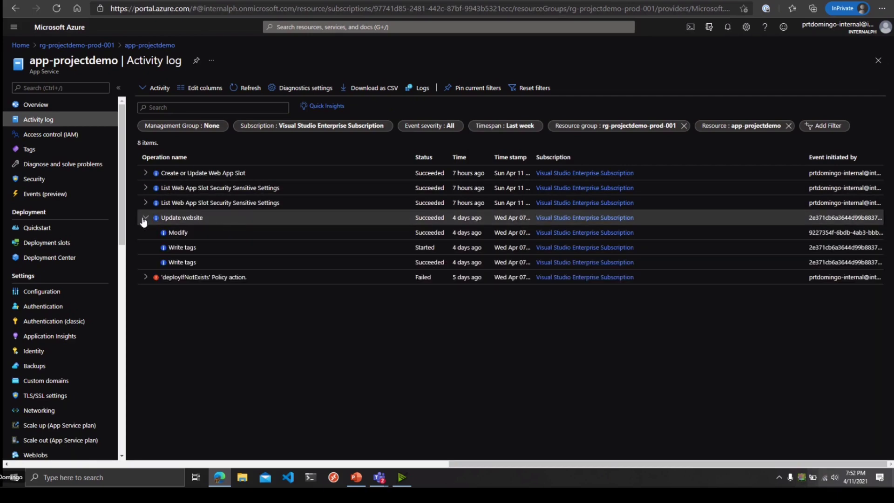
{"action": "left_click", "coordinate": [145, 188]}
{"action": "left_click", "coordinate": [145, 217]}
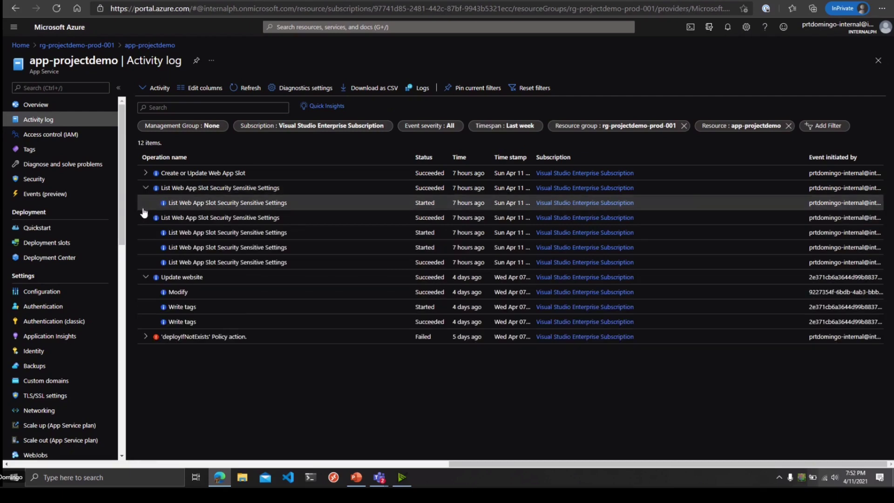
{"action": "left_click", "coordinate": [145, 336]}
{"action": "scroll", "coordinate": [264, 256], "scroll_direction": "down", "scroll_amount": 3}
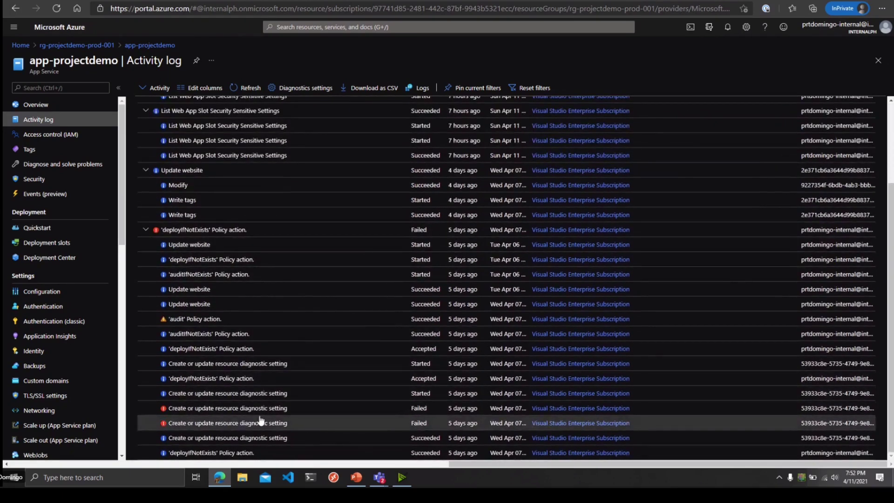
{"action": "key", "text": "ctrl+2"}
{"action": "left_click_drag", "start_coordinate": [791, 385], "coordinate": [886, 445]}
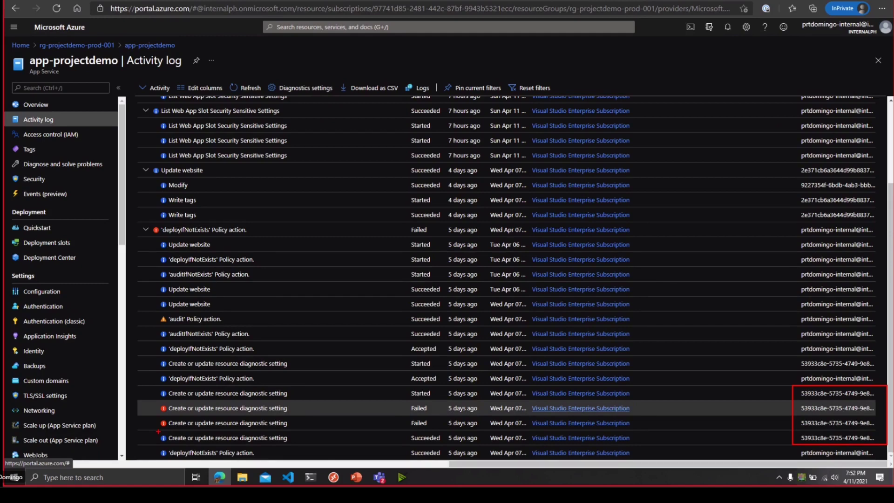
{"action": "key", "text": "Escape"}
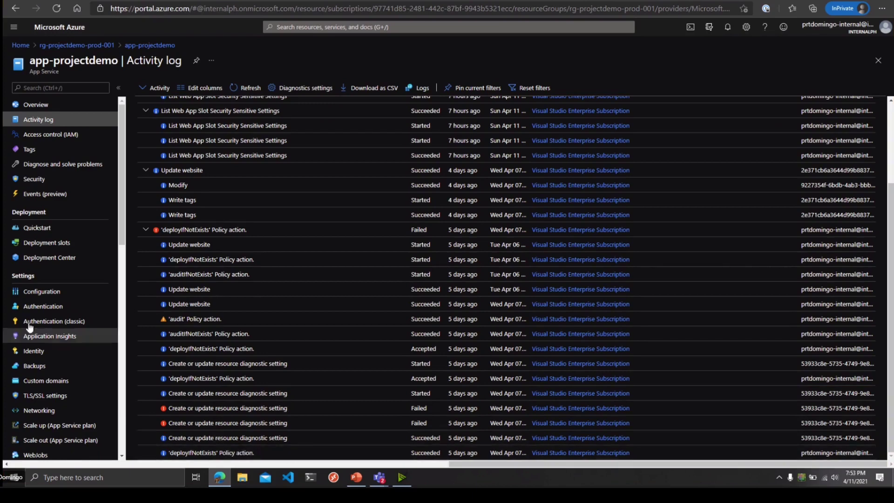
Examine the diagnostic settings of app-projectdemo, including the setByPolicy entry
{"action": "scroll", "coordinate": [50, 238], "scroll_direction": "down", "scroll_amount": 10}
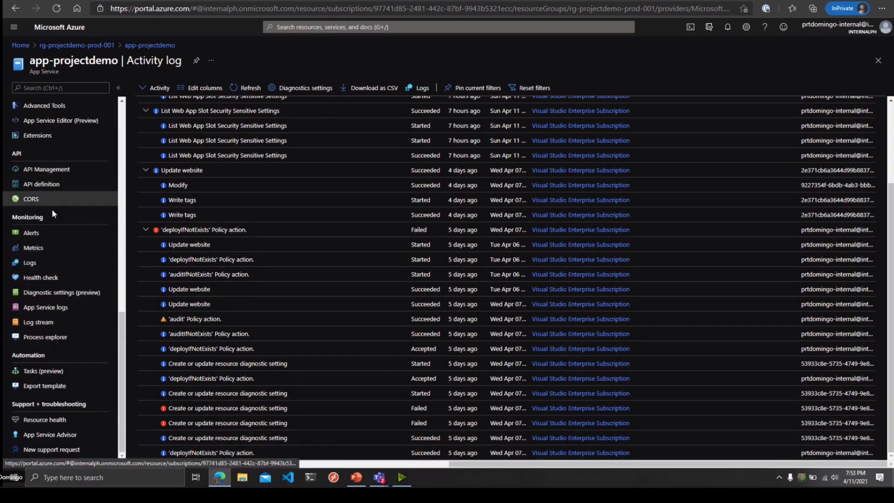
{"action": "left_click", "coordinate": [54, 293]}
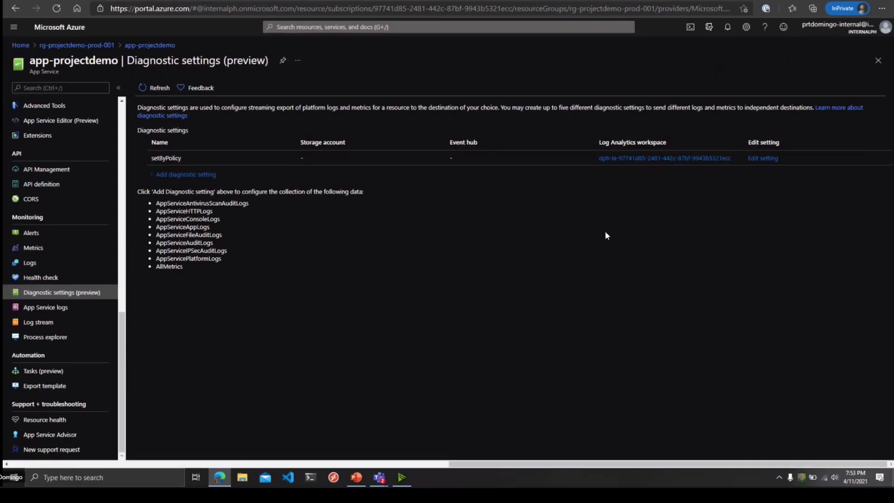
{"action": "scroll", "coordinate": [91, 207], "scroll_direction": "up", "scroll_amount": 15}
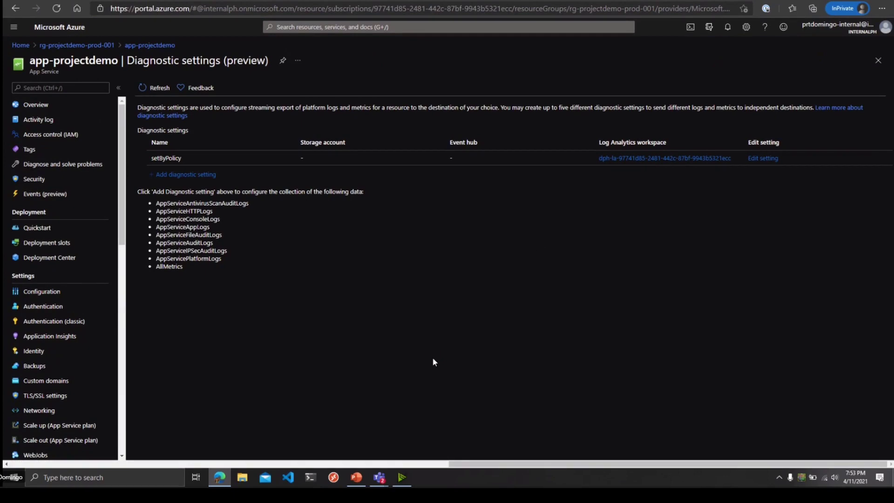
Switch to the PowerPoint presentation, go to the Resources slide and follow the Azure/Enterprise-Scale GitHub link
{"action": "left_click", "coordinate": [356, 477]}
{"action": "left_click", "coordinate": [73, 269]}
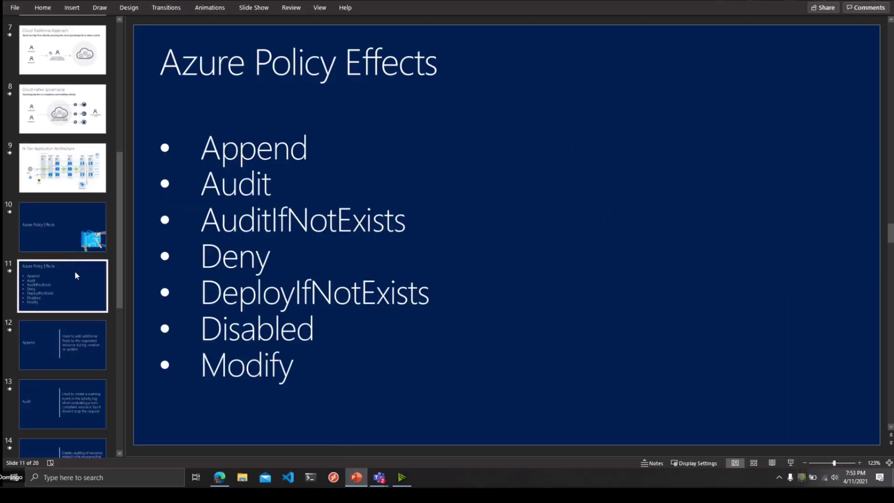
{"action": "scroll", "coordinate": [78, 266], "scroll_direction": "down", "scroll_amount": 7}
{"action": "left_click", "coordinate": [77, 345]}
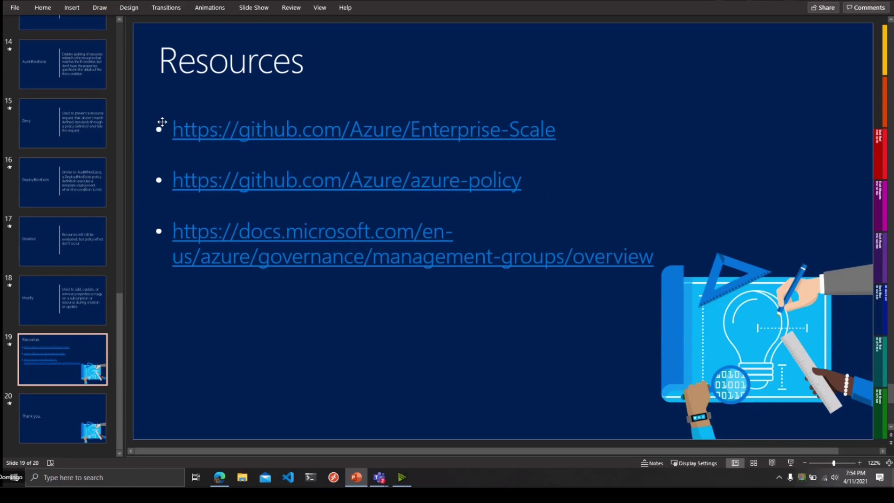
{"action": "left_click", "coordinate": [426, 135], "text": "ctrl"}
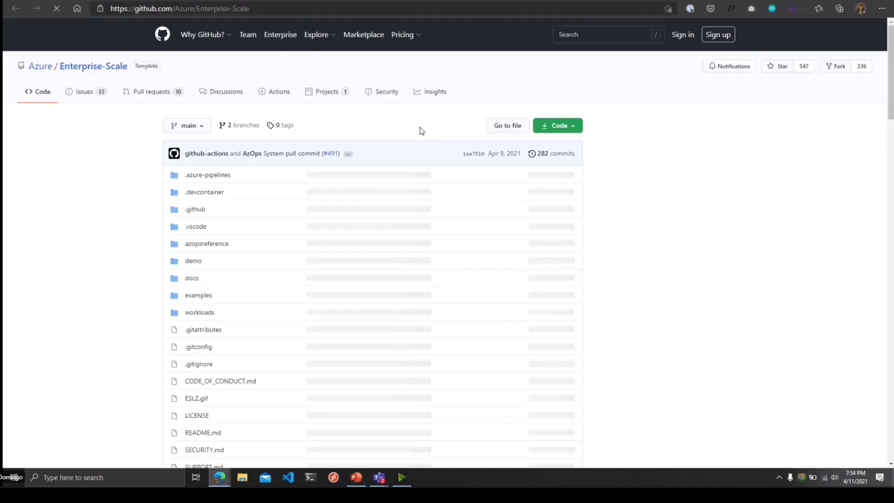
Look through the Enterprise-Scale README, briefly open the AdventureWorks reference and return to the repository page
{"action": "scroll", "coordinate": [416, 266], "scroll_direction": "down", "scroll_amount": 10}
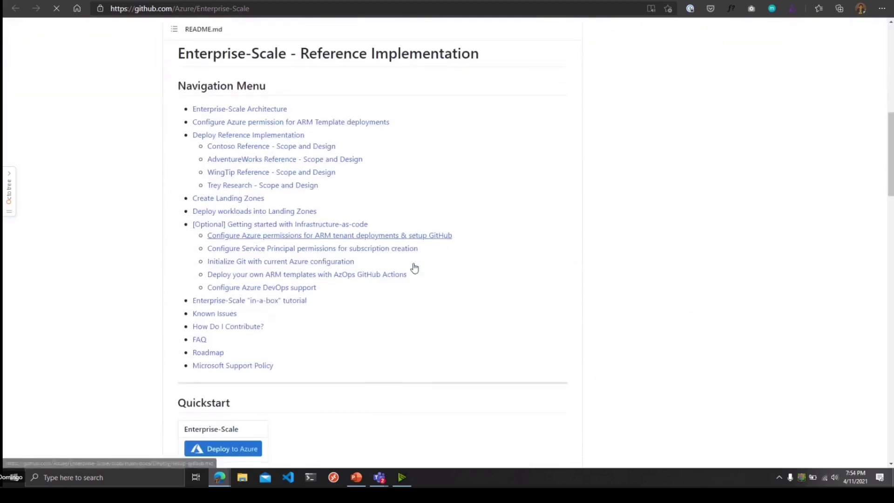
{"action": "scroll", "coordinate": [414, 267], "scroll_direction": "down", "scroll_amount": 4}
{"action": "scroll", "coordinate": [413, 265], "scroll_direction": "down", "scroll_amount": 4}
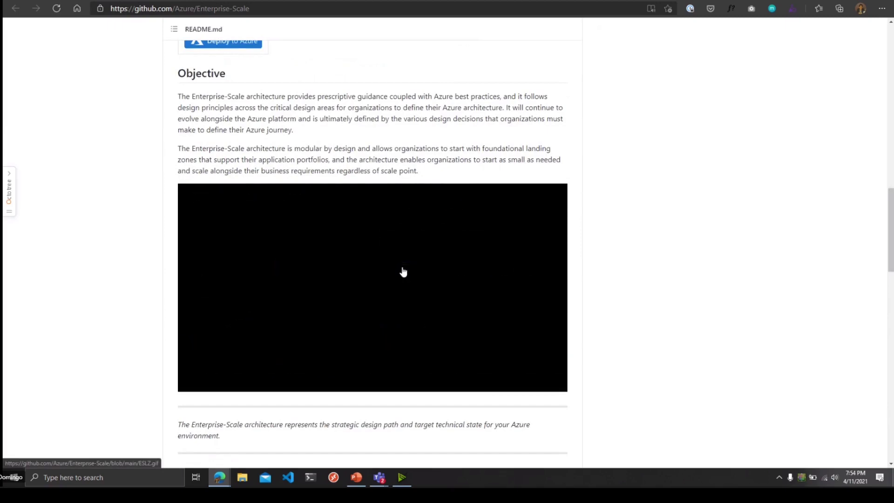
{"action": "scroll", "coordinate": [398, 268], "scroll_direction": "up", "scroll_amount": 1}
{"action": "scroll", "coordinate": [405, 263], "scroll_direction": "up", "scroll_amount": 7}
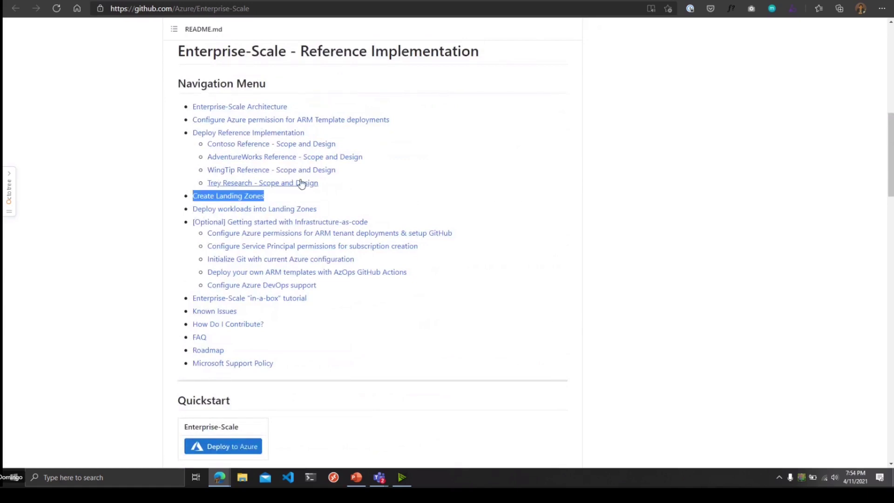
{"action": "left_click", "coordinate": [285, 157]}
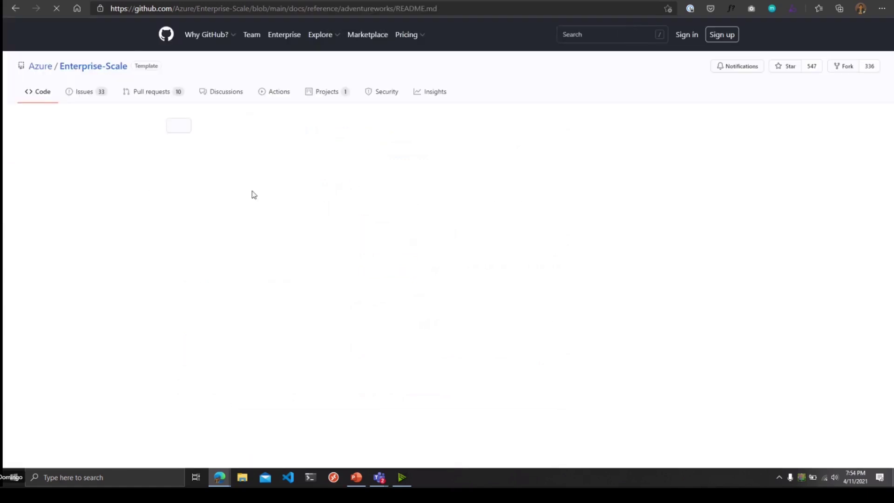
{"action": "left_click", "coordinate": [15, 8]}
Open the repository's azopsreference folder and examine its files and the policy deployment options
{"action": "scroll", "coordinate": [135, 171], "scroll_direction": "up", "scroll_amount": 10}
{"action": "left_click", "coordinate": [203, 243]}
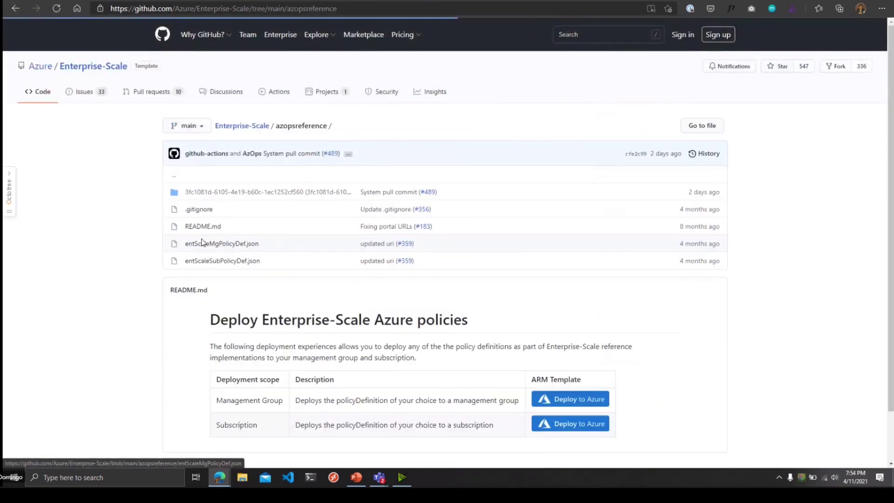
{"action": "scroll", "coordinate": [126, 205], "scroll_direction": "down", "scroll_amount": 1}
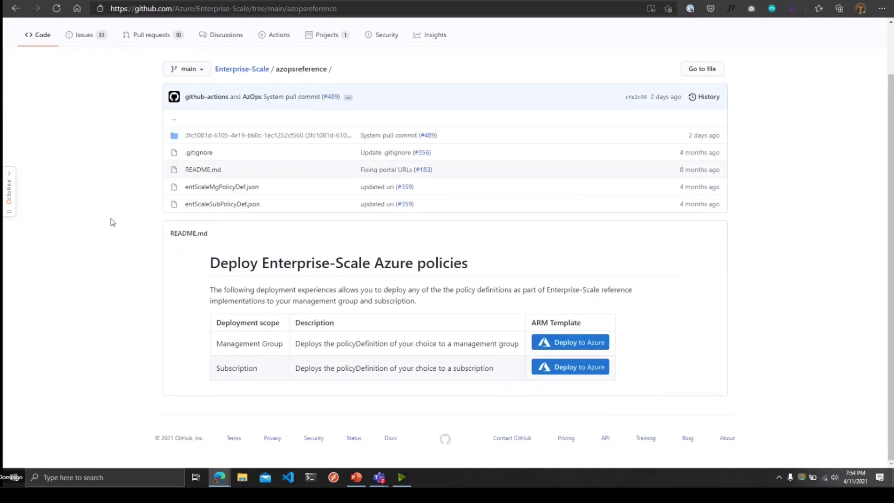
{"action": "scroll", "coordinate": [112, 223], "scroll_direction": "up", "scroll_amount": 1}
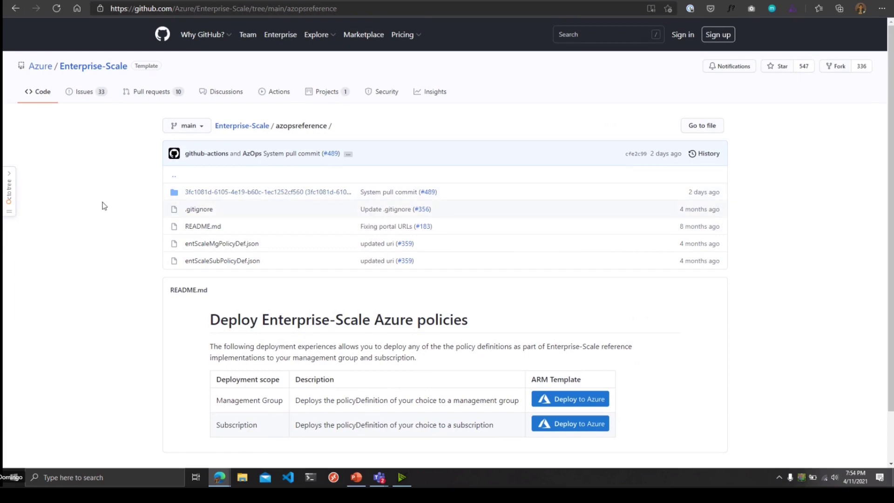
{"action": "scroll", "coordinate": [110, 204], "scroll_direction": "down", "scroll_amount": 2}
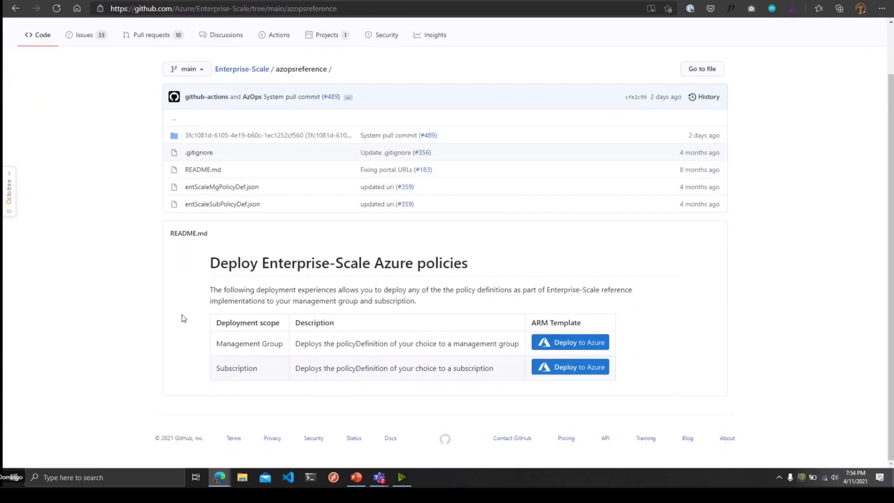